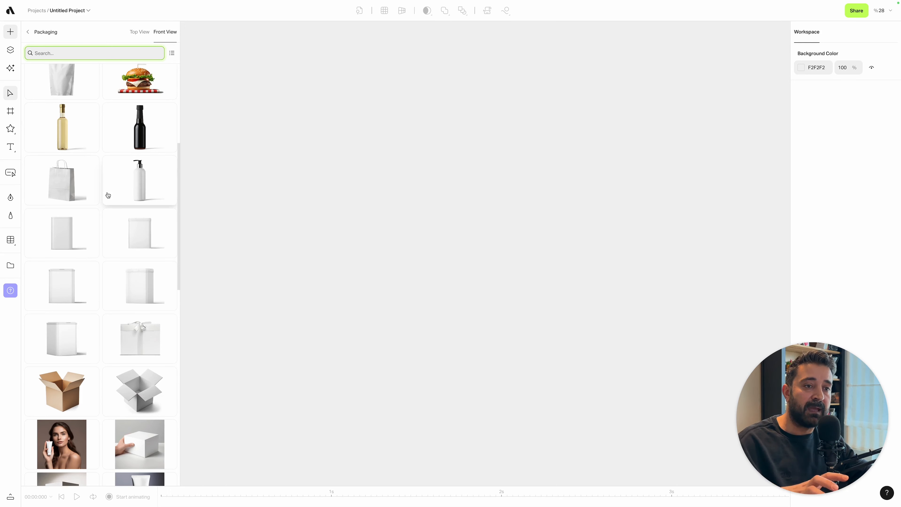
Prepare a Text to mockup generation with the prompt "Gildan 18500 sand hoodie on a model Half body portrait"
{"action": "scroll", "coordinate": [107, 193], "scroll_direction": "down", "scroll_amount": 1}
{"action": "scroll", "coordinate": [108, 194], "scroll_direction": "down", "scroll_amount": 15}
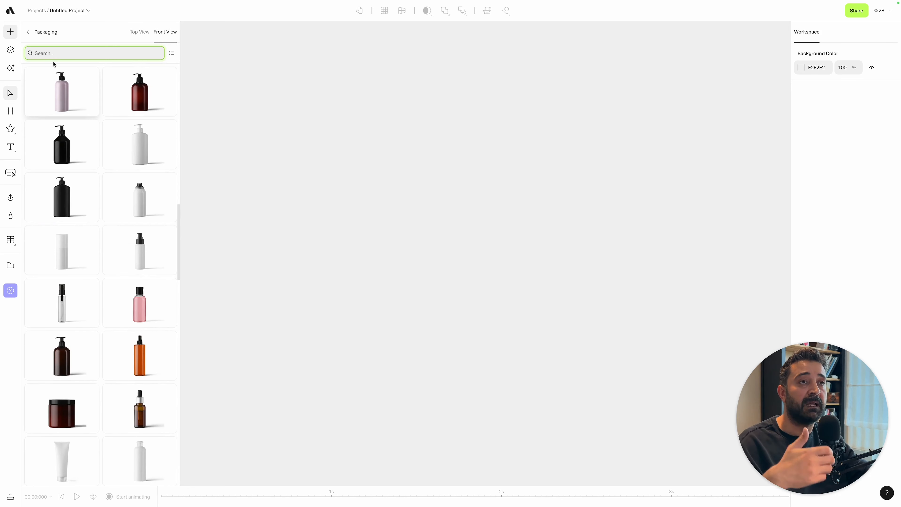
{"action": "left_click", "coordinate": [10, 68]}
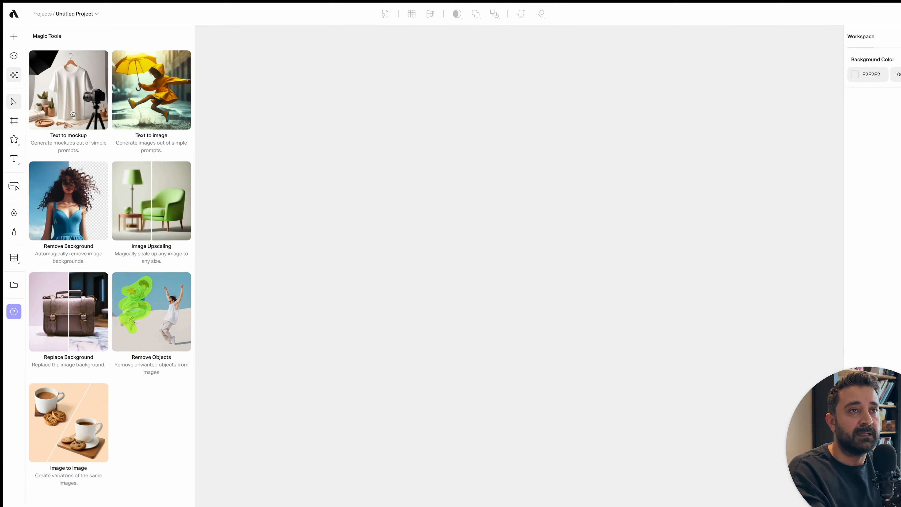
{"action": "left_click", "coordinate": [173, 219]}
{"action": "left_click", "coordinate": [199, 182]}
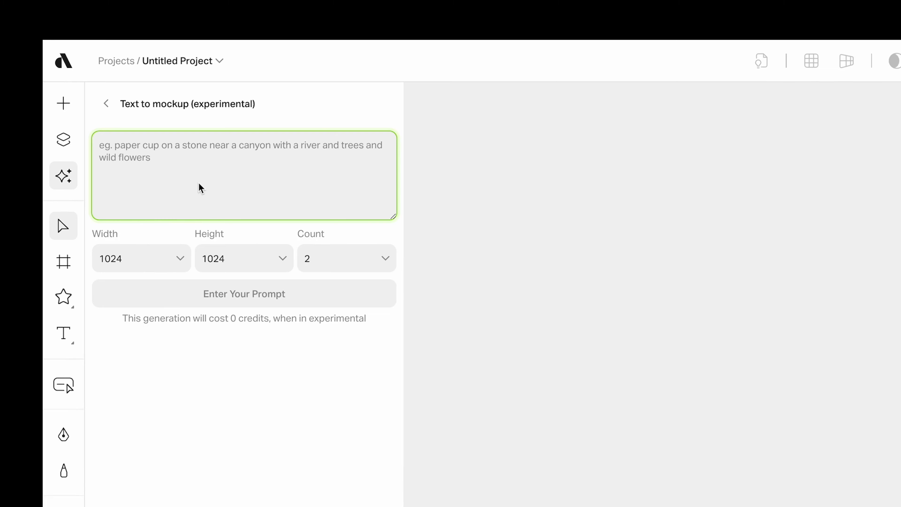
{"action": "type", "text": "Gildan 18500 sand hoodie on a model Half body portrait"}
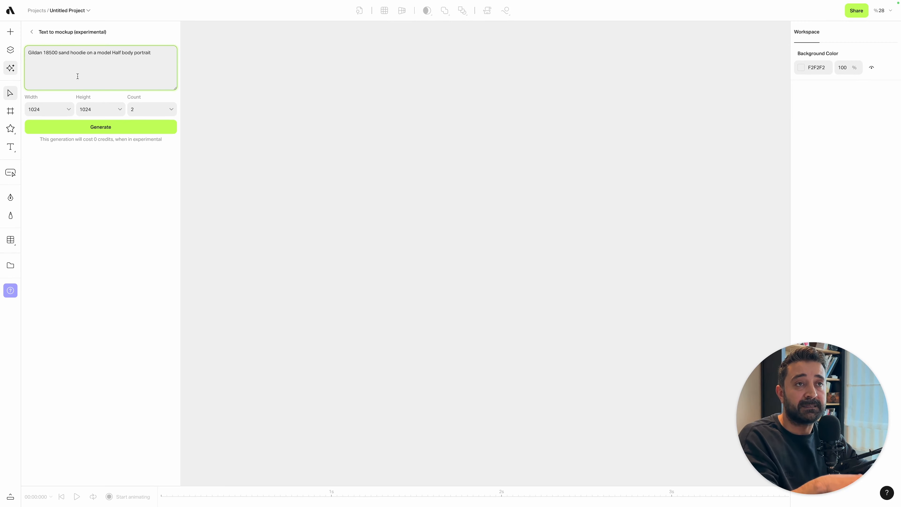
Switch to the Gildan website and examine the 18500 hooded sweatshirt's product name and photos
{"action": "mouse_move", "coordinate": [1, 120]}
{"action": "left_click", "coordinate": [47, 88]}
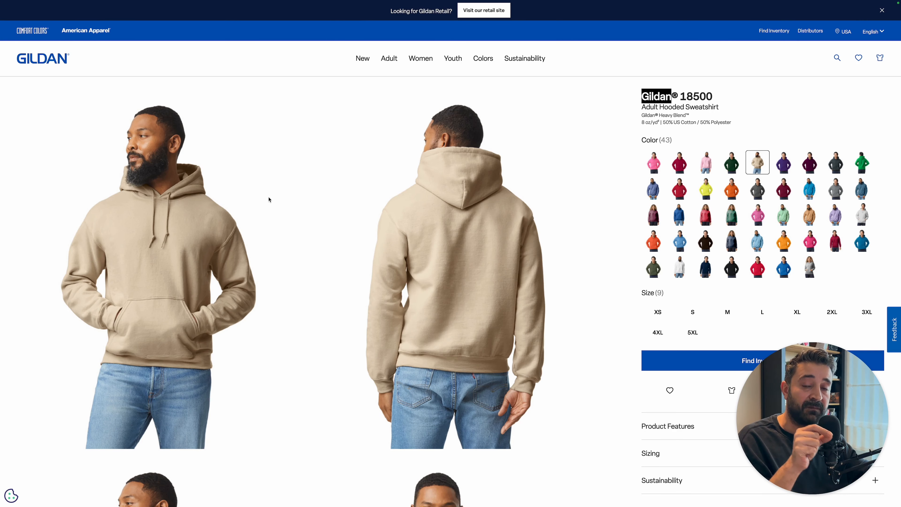
{"action": "left_click", "coordinate": [705, 109]}
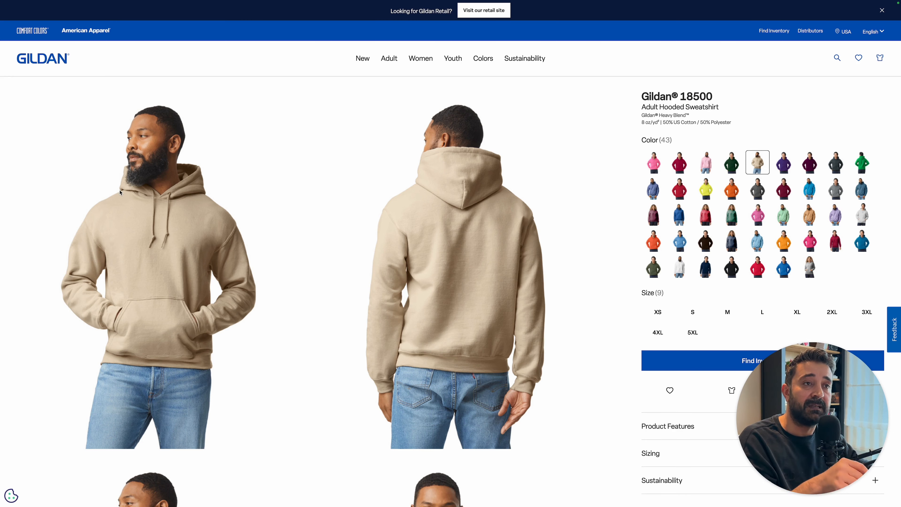
Return to Artboard Studio and generate two 1024 by 1024 mockups from the hoodie prompt
{"action": "mouse_move", "coordinate": [1, 174]}
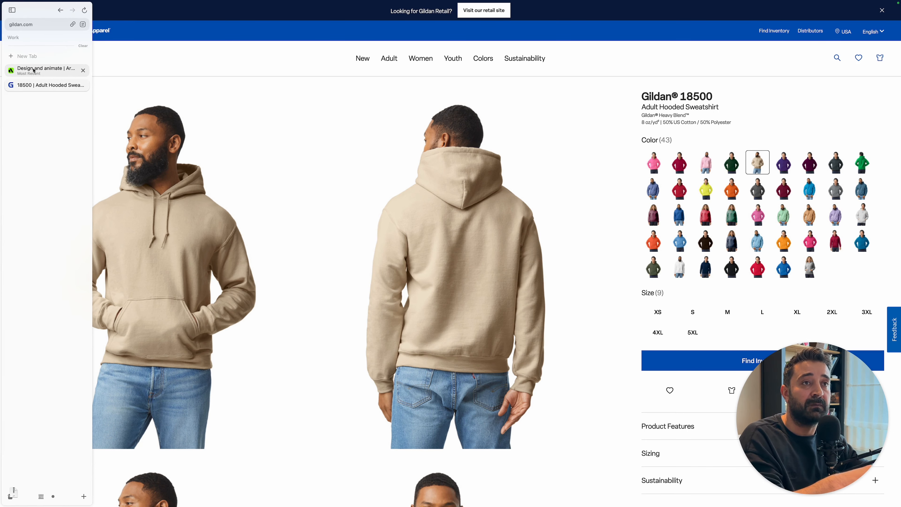
{"action": "left_click", "coordinate": [42, 70]}
{"action": "left_click", "coordinate": [114, 127]}
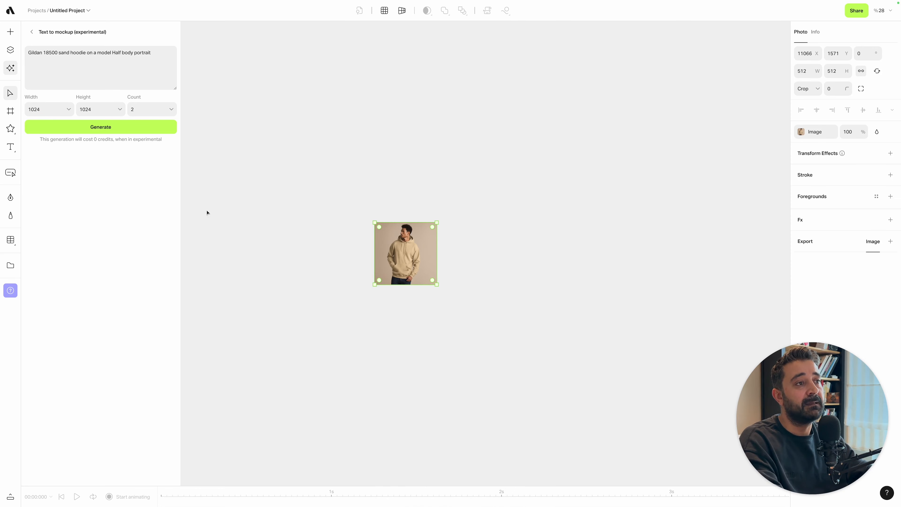
Inspect the two generated hoodie mockups up close and compare them with the Gildan 18500 product page photos
{"action": "scroll", "coordinate": [412, 250], "scroll_direction": "up", "scroll_amount": 5}
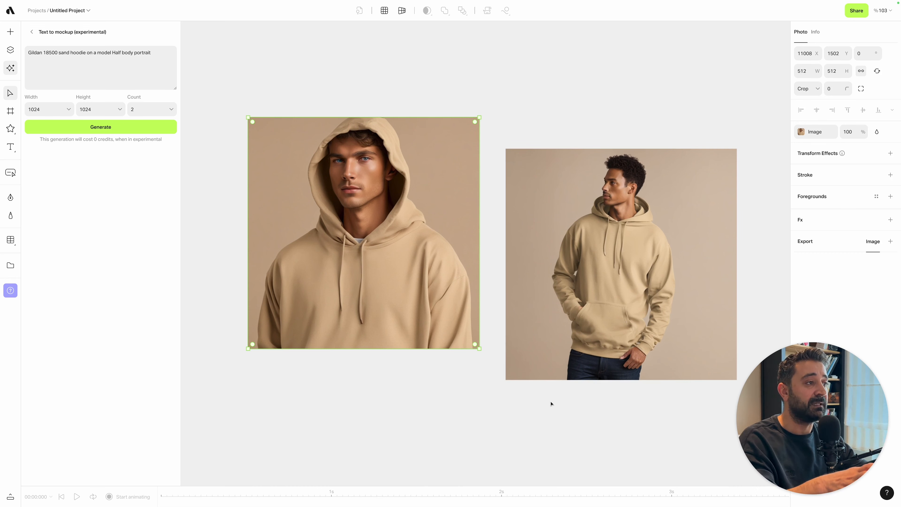
{"action": "scroll", "coordinate": [609, 222], "scroll_direction": "up", "scroll_amount": 5}
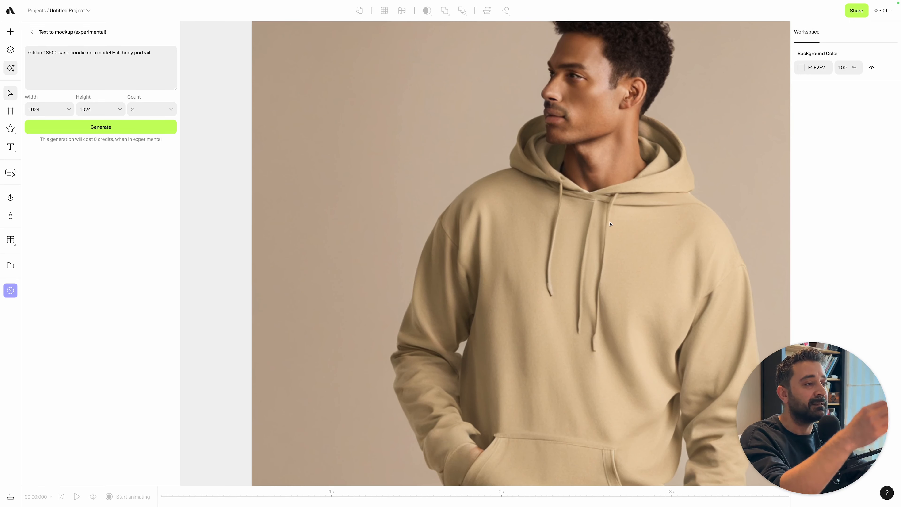
{"action": "scroll", "coordinate": [609, 223], "scroll_direction": "down", "scroll_amount": 1}
{"action": "scroll", "coordinate": [491, 169], "scroll_direction": "down", "scroll_amount": 6}
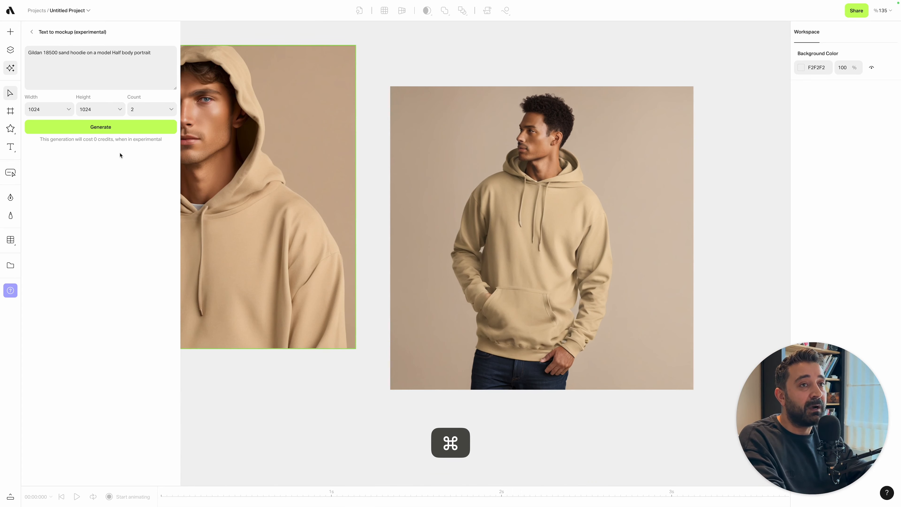
{"action": "mouse_move", "coordinate": [1, 143]}
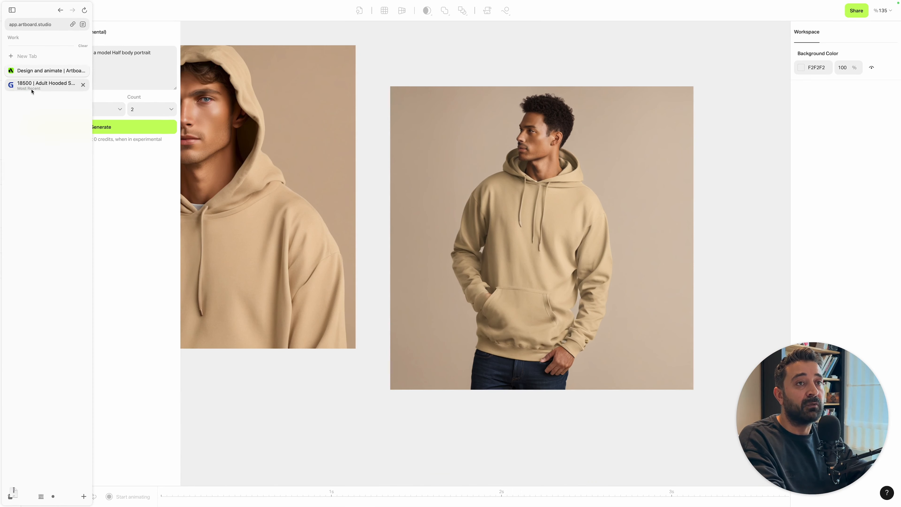
{"action": "left_click", "coordinate": [39, 85]}
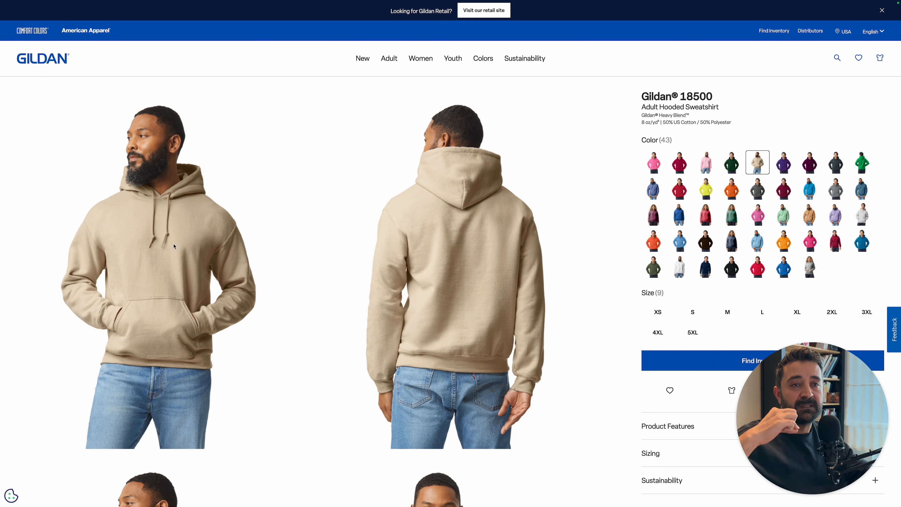
{"action": "mouse_move", "coordinate": [1, 197]}
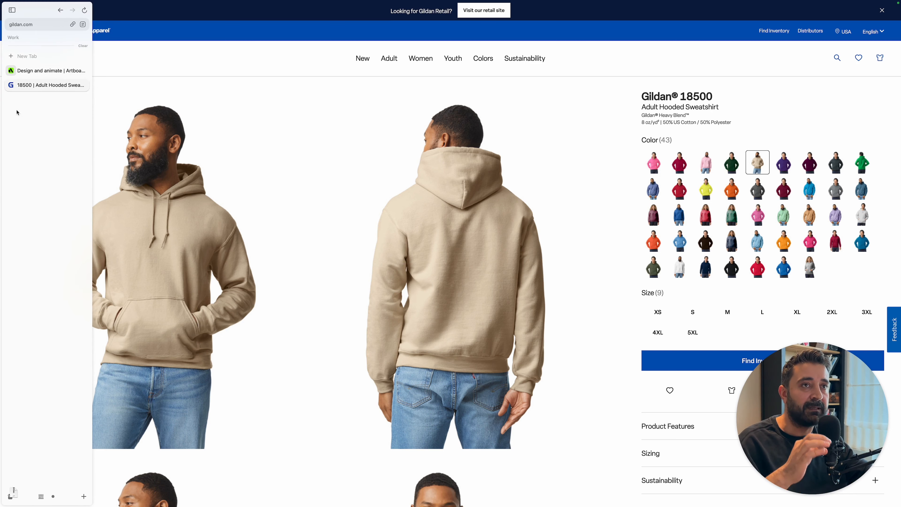
{"action": "left_click", "coordinate": [30, 74]}
Survey all the generated hoodie mockups on the canvas, examining individual models and hoodies up close
{"action": "scroll", "coordinate": [478, 273], "scroll_direction": "down", "scroll_amount": 4}
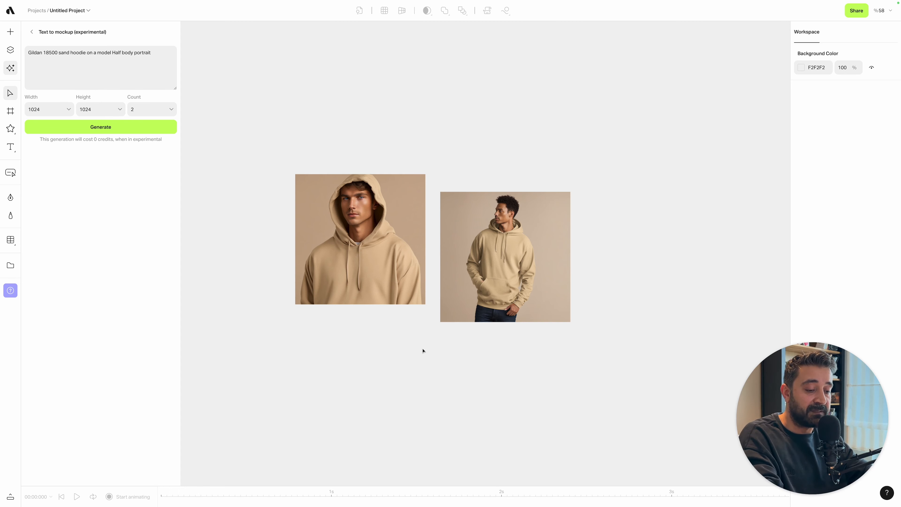
{"action": "key", "text": "shift+1"}
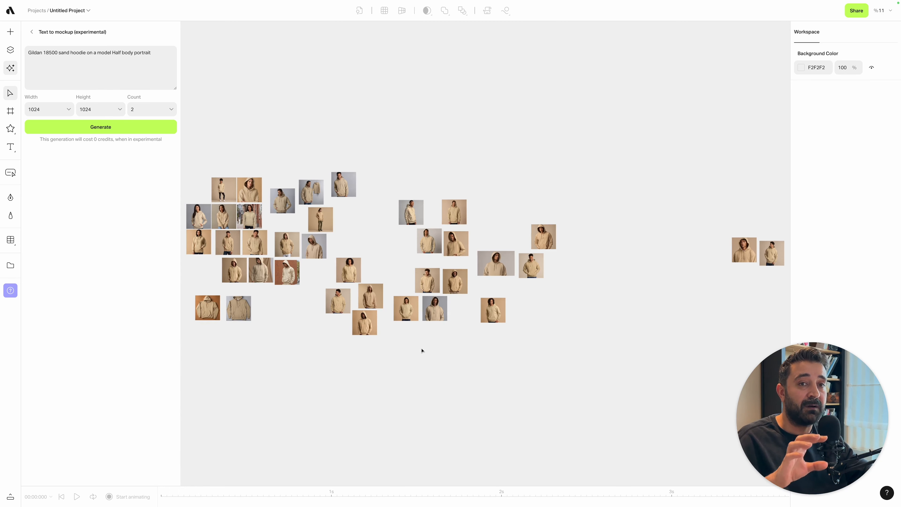
{"action": "scroll", "coordinate": [280, 251], "scroll_direction": "up", "scroll_amount": 5}
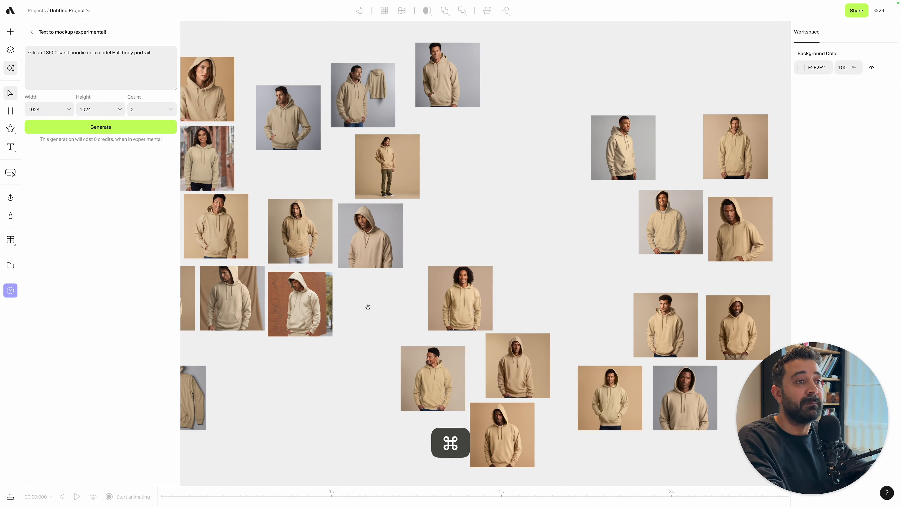
{"action": "left_click_drag", "start_coordinate": [368, 306], "coordinate": [515, 301]}
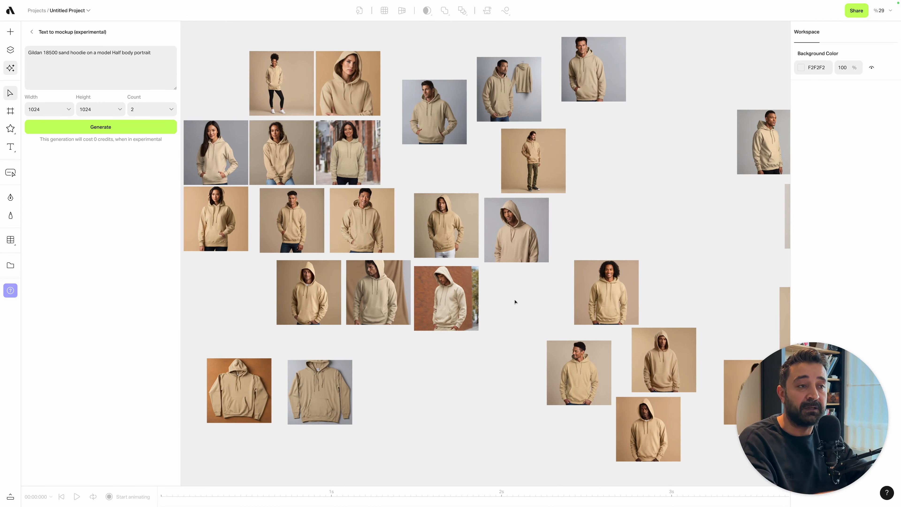
{"action": "scroll", "coordinate": [489, 255], "scroll_direction": "up", "scroll_amount": 8}
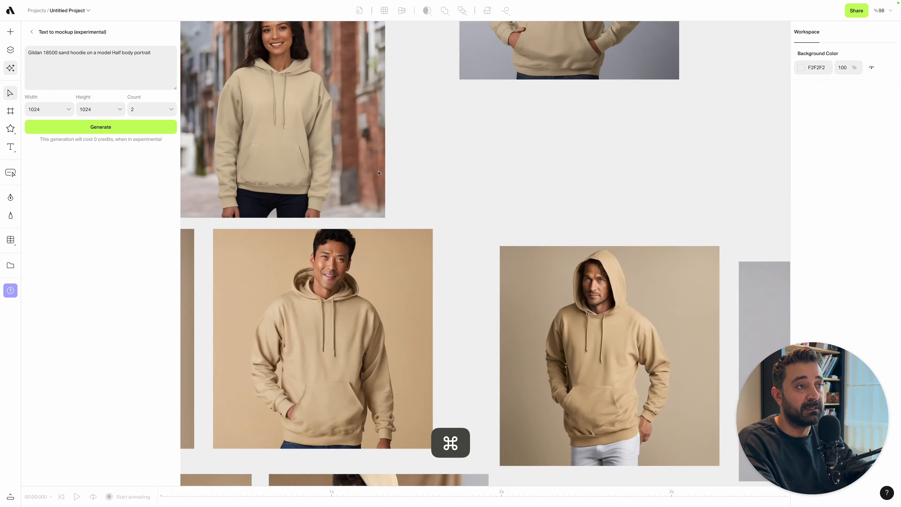
{"action": "scroll", "coordinate": [427, 233], "scroll_direction": "right", "scroll_amount": 3}
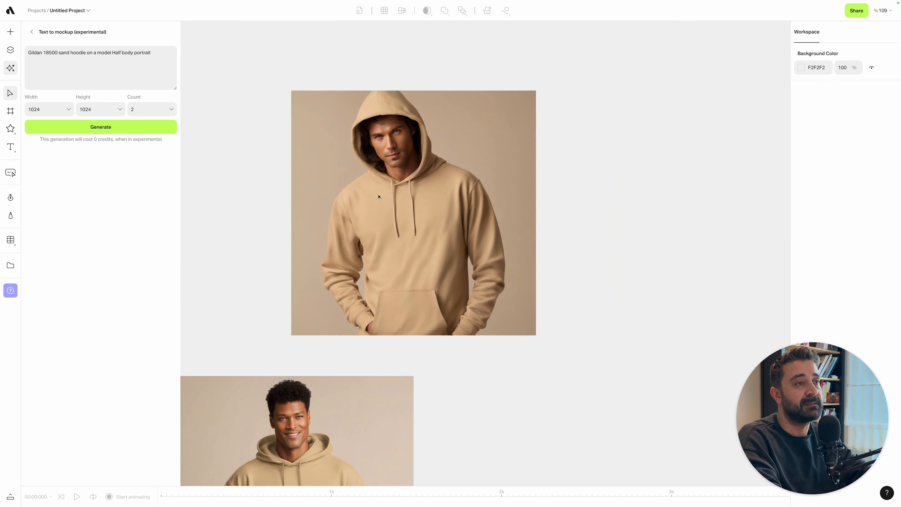
Draw an artboard about 213 by 228 over the hooded man's chest and move it beside the photo
{"action": "left_click", "coordinate": [406, 192]}
{"action": "scroll", "coordinate": [407, 192], "scroll_direction": "down", "scroll_amount": 2}
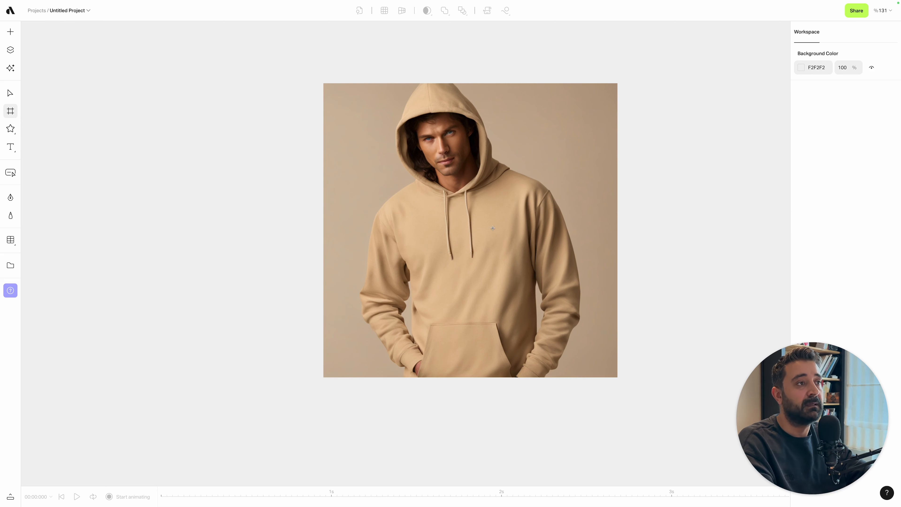
{"action": "left_click_drag", "start_coordinate": [405, 192], "coordinate": [526, 322]}
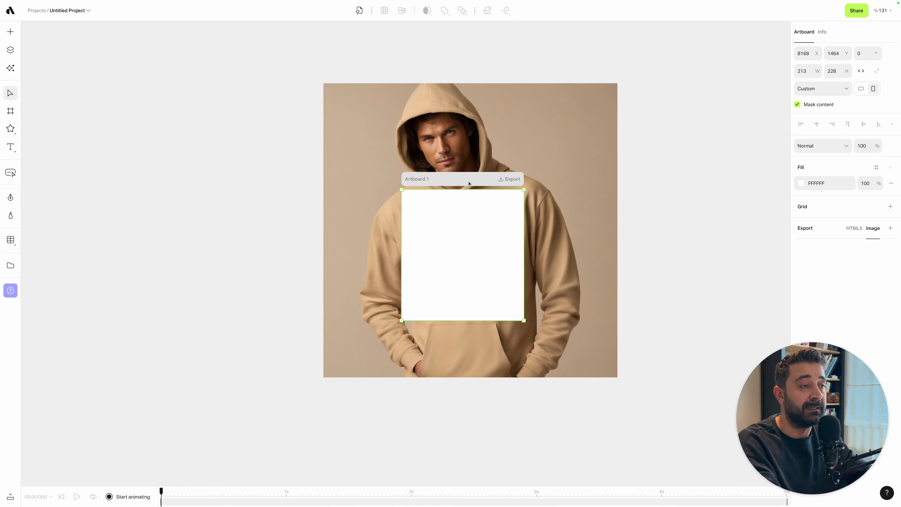
{"action": "left_click_drag", "start_coordinate": [465, 183], "coordinate": [553, 124]}
Import 1.png from the Denmark Illustrations (Community) folder, place it in the artboard, and reposition the artboard beside the photo
{"action": "key", "text": "shift+super+i"}
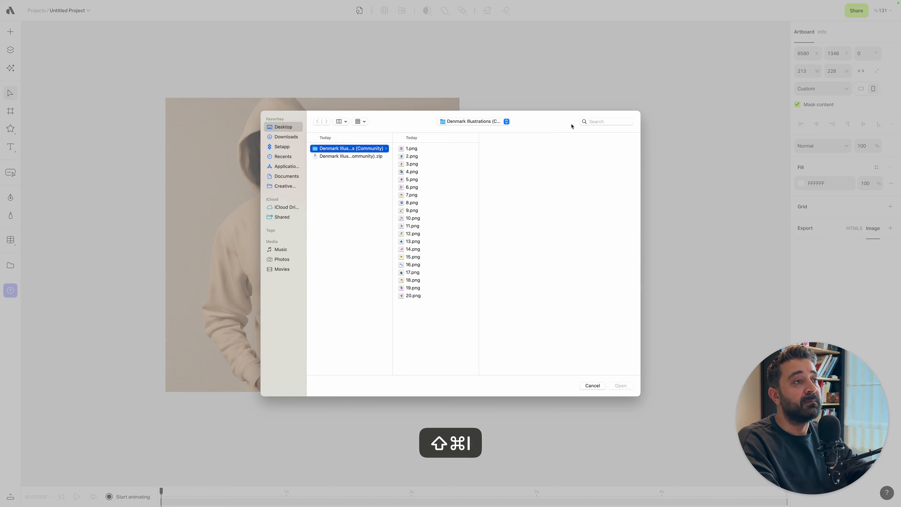
{"action": "double_click", "coordinate": [444, 148]}
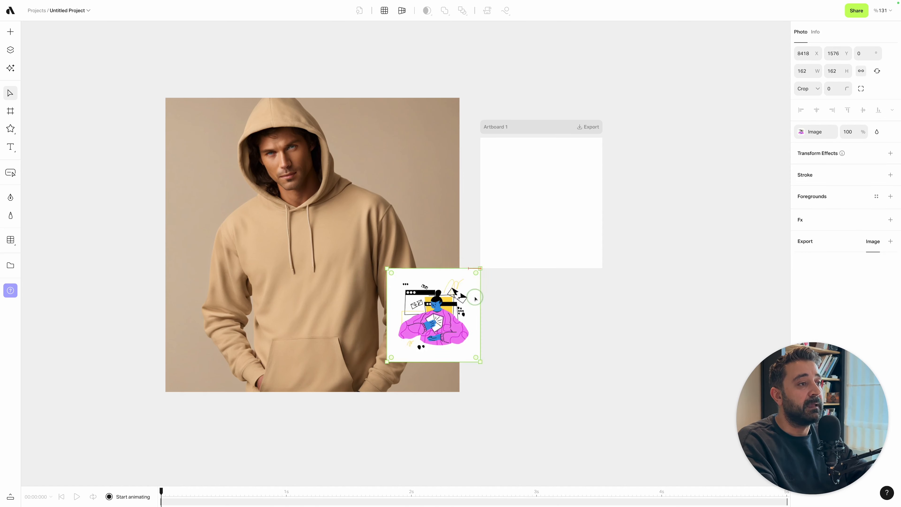
{"action": "left_click_drag", "start_coordinate": [461, 308], "coordinate": [568, 195]}
{"action": "left_click_drag", "start_coordinate": [537, 127], "coordinate": [559, 111]}
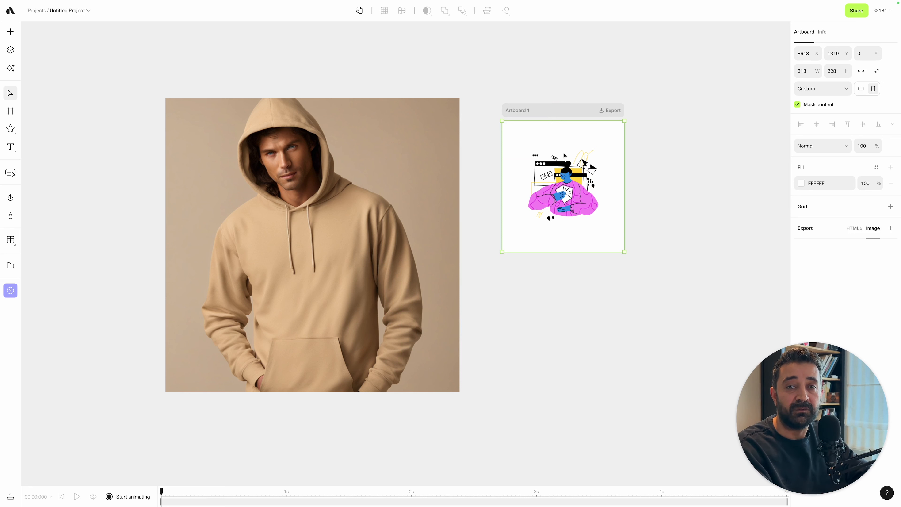
{"action": "left_click_drag", "start_coordinate": [552, 105], "coordinate": [538, 106]}
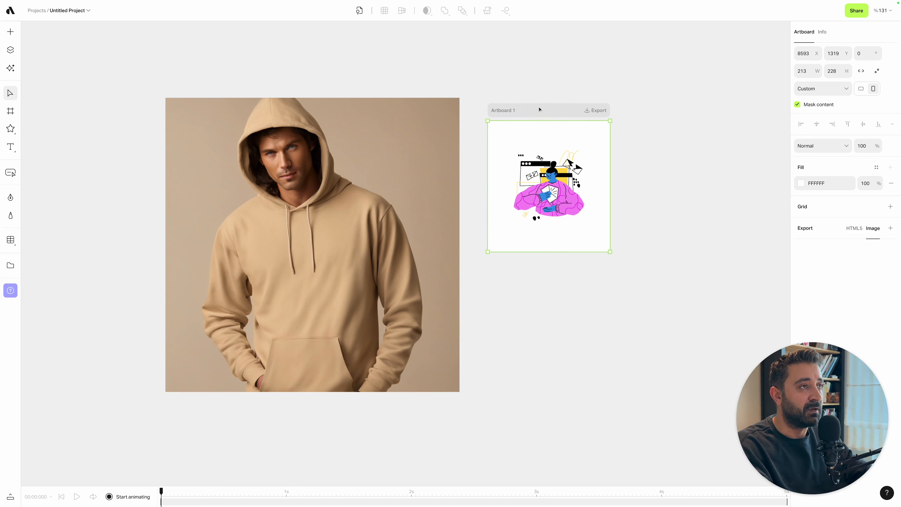
Create a smart object from the artboard and place the copy just below the original artboard
{"action": "mouse_move", "coordinate": [363, 13]}
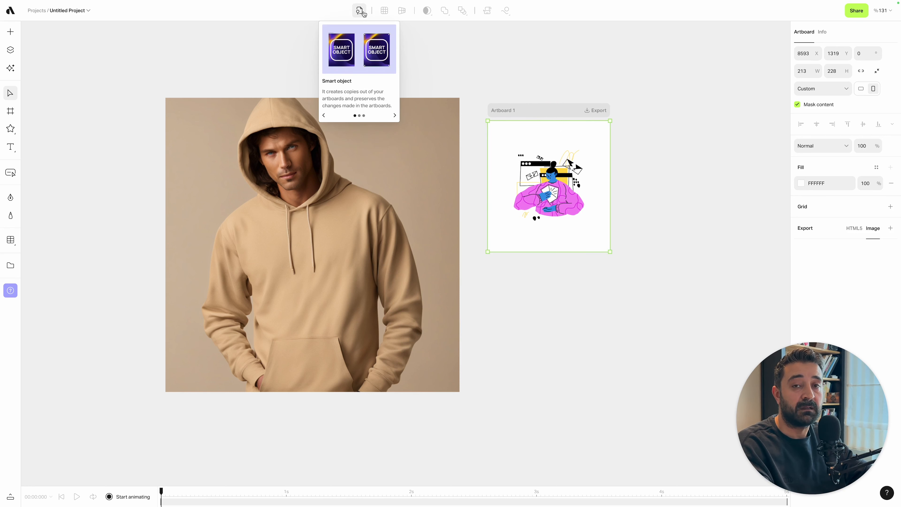
{"action": "left_click", "coordinate": [363, 13]}
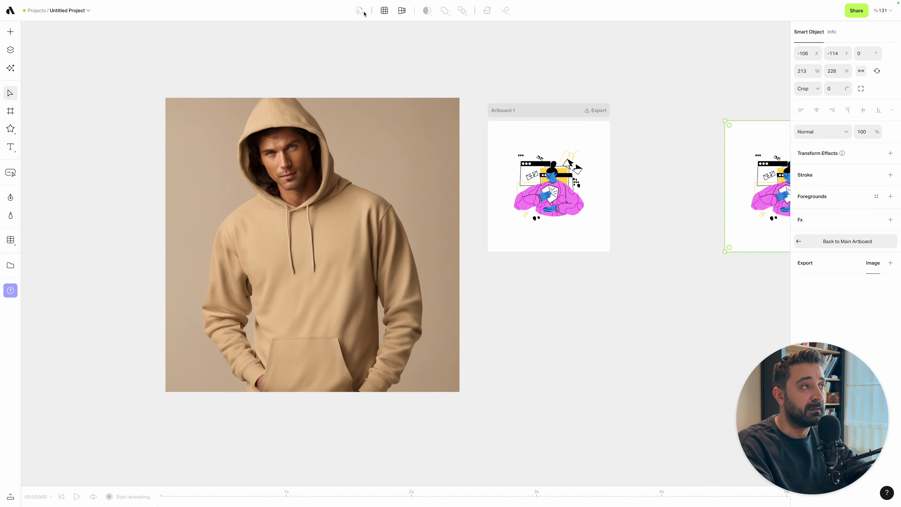
{"action": "left_click_drag", "start_coordinate": [726, 177], "coordinate": [654, 167]}
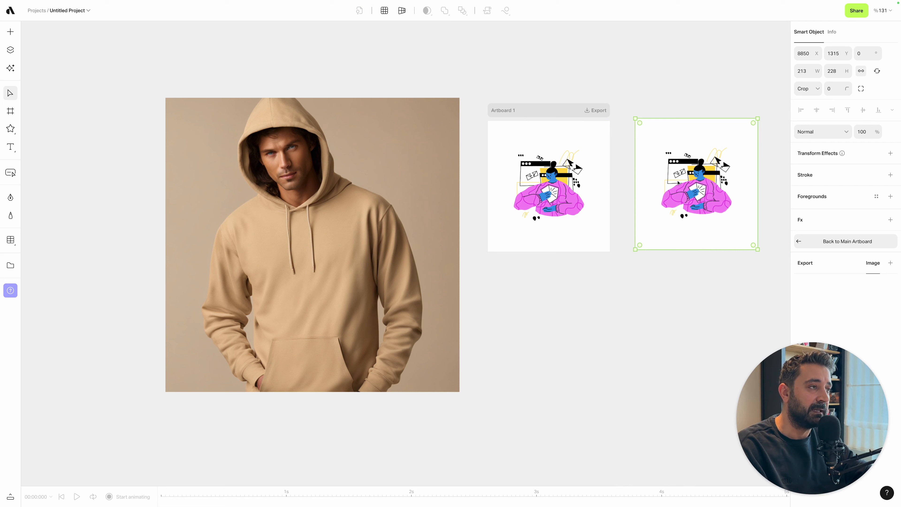
{"action": "left_click_drag", "start_coordinate": [696, 177], "coordinate": [557, 335]}
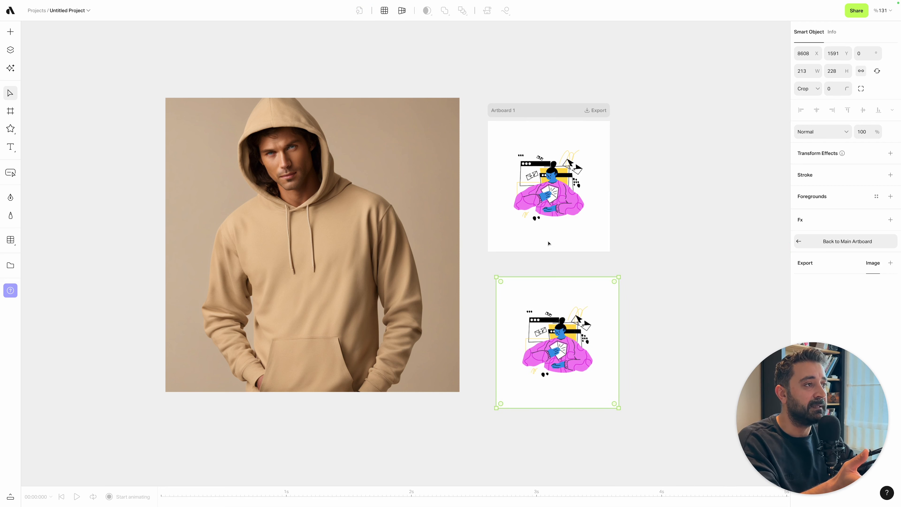
Shift the illustration slightly down inside the artboard, then move the artboard farther from the hoodie photo
{"action": "left_click", "coordinate": [556, 190]}
{"action": "left_click_drag", "start_coordinate": [557, 190], "coordinate": [559, 212]}
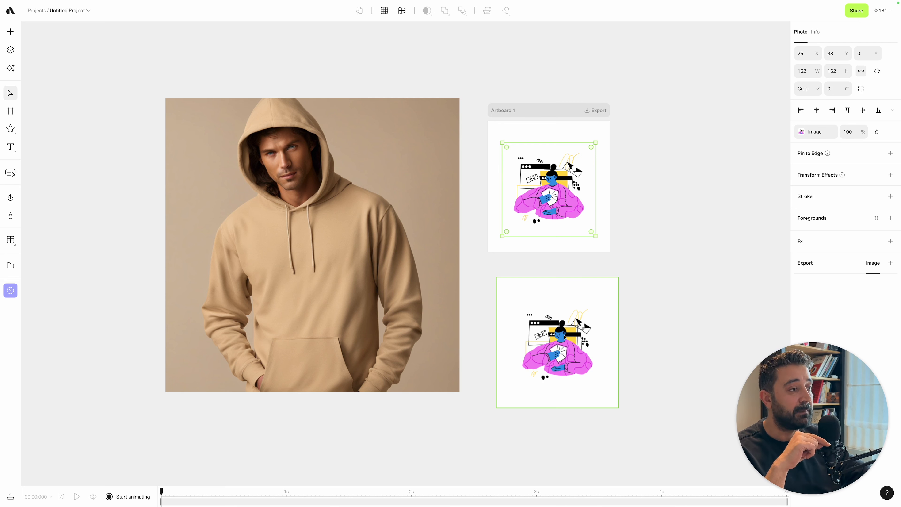
{"action": "left_click_drag", "start_coordinate": [528, 113], "coordinate": [571, 108]}
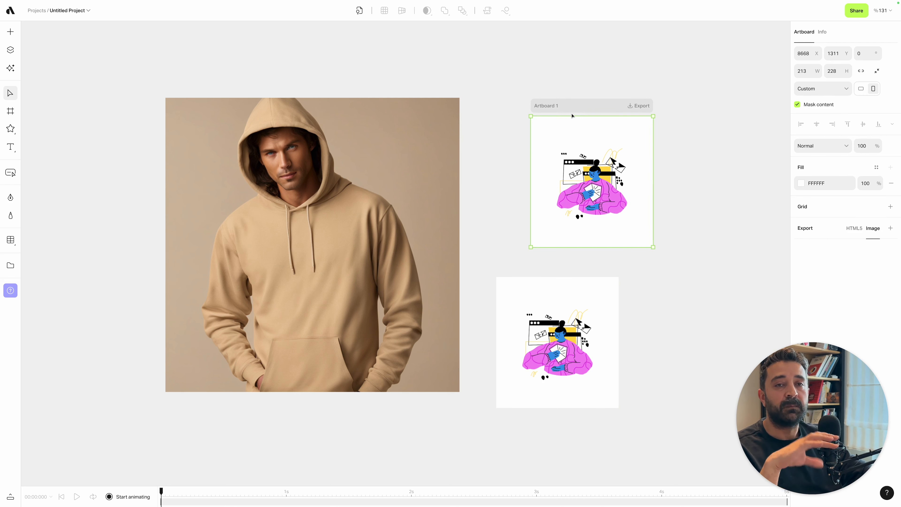
Position the smart object over the hoodie's chest at about X 8171, Y 1447
{"action": "left_click_drag", "start_coordinate": [557, 343], "coordinate": [304, 271]}
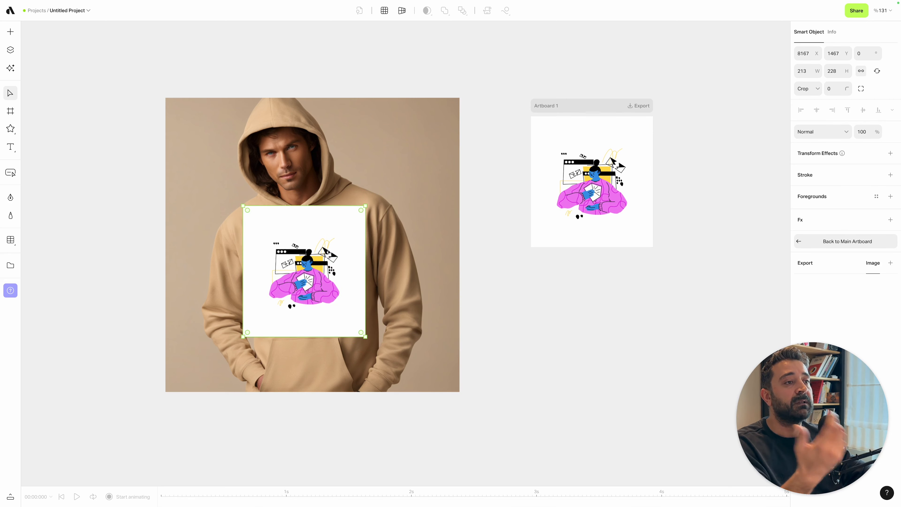
{"action": "scroll", "coordinate": [275, 249], "scroll_direction": "up", "scroll_amount": 3}
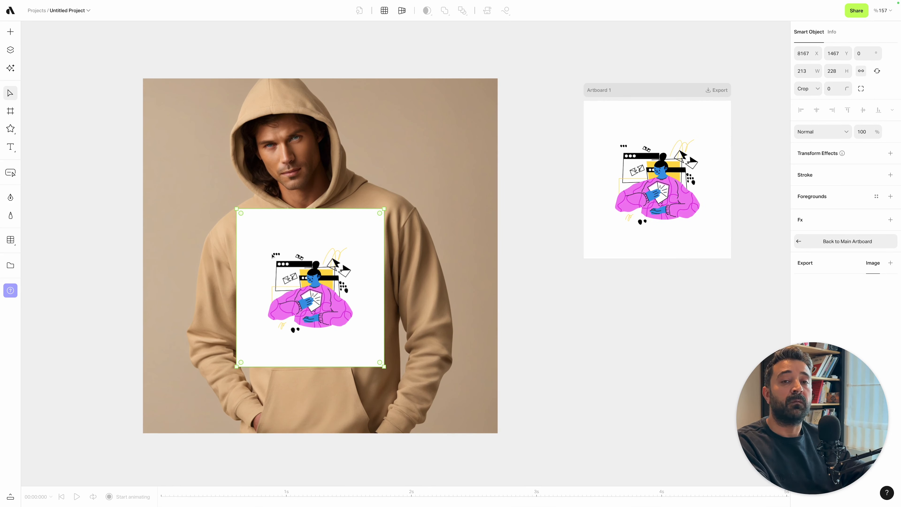
{"action": "left_click_drag", "start_coordinate": [316, 264], "coordinate": [319, 251]}
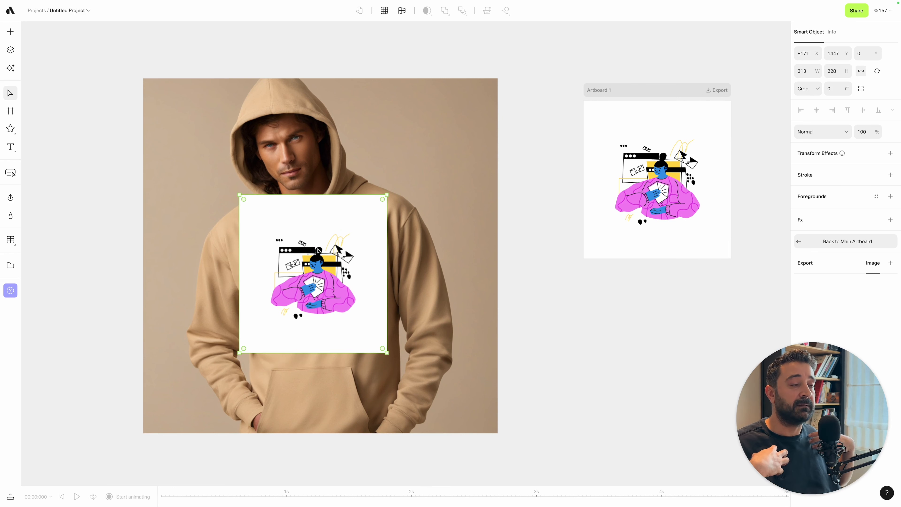
Set the smart object's blend mode to Multiply and reposition it on the hoodie's chest at about X 8173, Y 1462
{"action": "left_click_drag", "start_coordinate": [318, 250], "coordinate": [317, 256]}
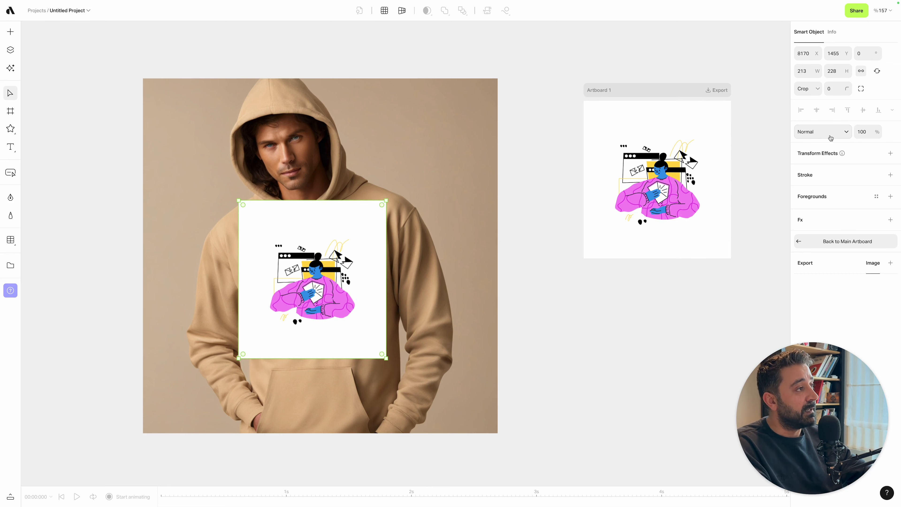
{"action": "left_click", "coordinate": [830, 138]}
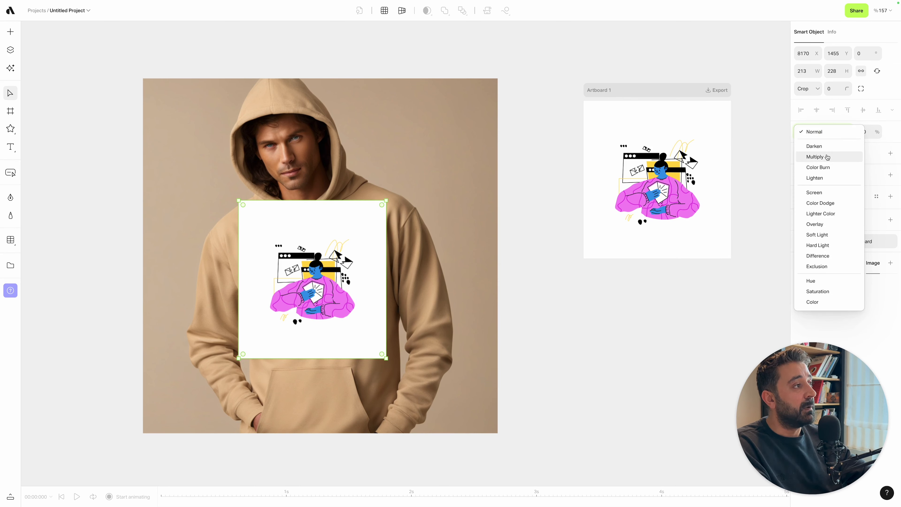
{"action": "left_click", "coordinate": [815, 156]}
{"action": "left_click_drag", "start_coordinate": [354, 271], "coordinate": [351, 274]}
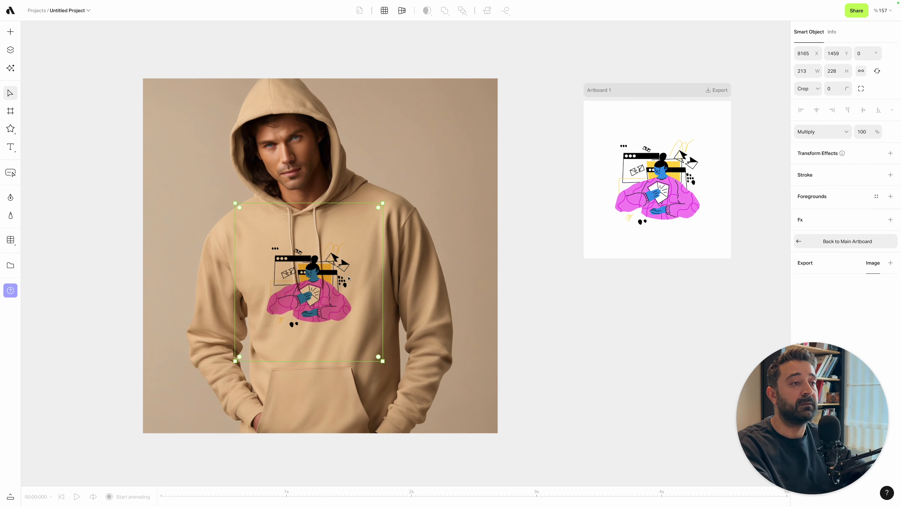
{"action": "left_click_drag", "start_coordinate": [345, 279], "coordinate": [355, 280]}
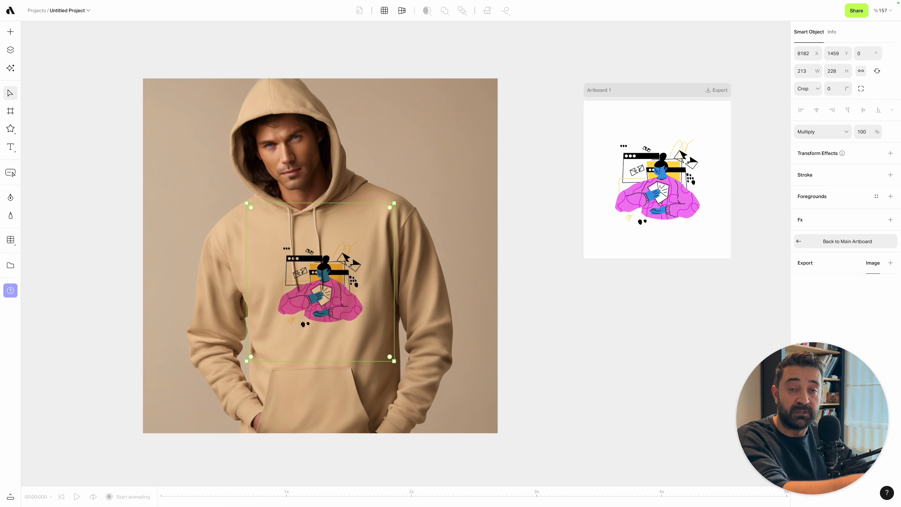
{"action": "scroll", "coordinate": [355, 280], "scroll_direction": "up", "scroll_amount": 5}
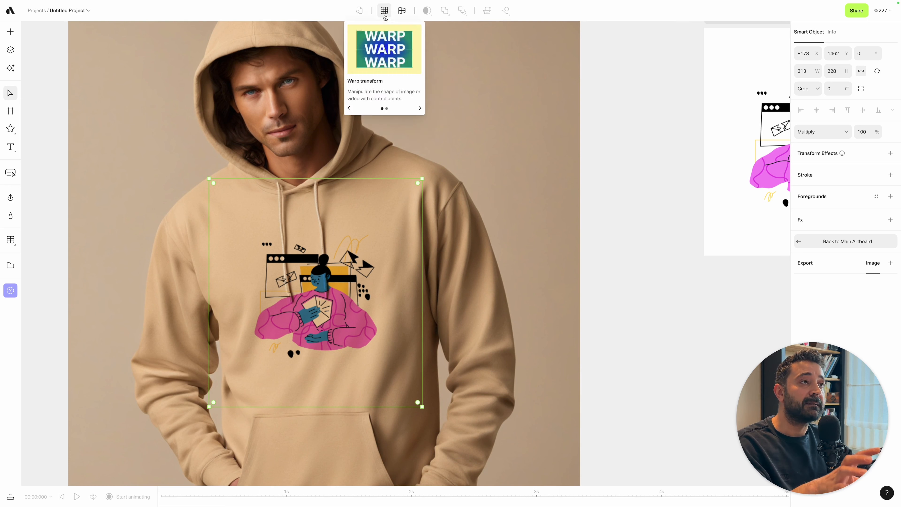
Warp the smart object with a 2x2 grid, shifting its upper corner and upper middle points to follow the hoodie's shoulders and neckline
{"action": "left_click", "coordinate": [384, 10]}
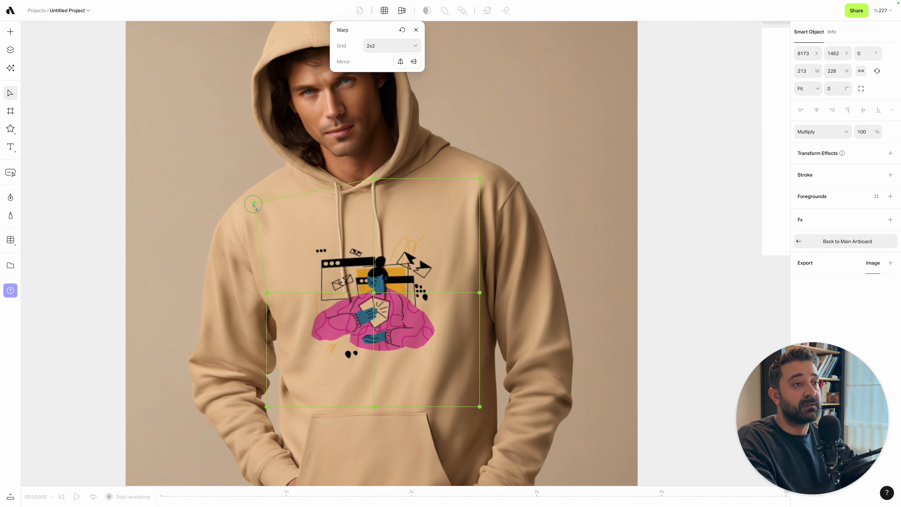
{"action": "left_click_drag", "start_coordinate": [253, 203], "coordinate": [239, 206]}
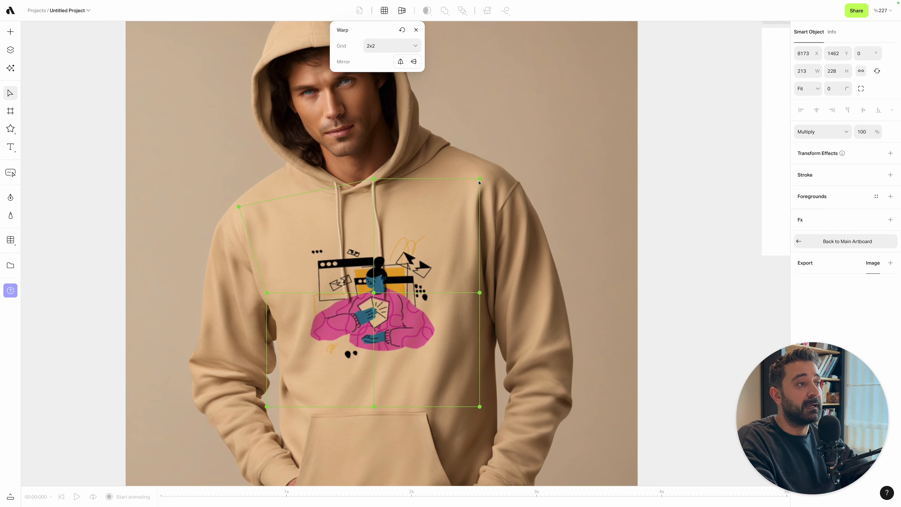
{"action": "left_click_drag", "start_coordinate": [479, 180], "coordinate": [497, 185]}
{"action": "left_click_drag", "start_coordinate": [374, 180], "coordinate": [367, 184]}
Adjust the lower, side and centre warp points to fit the hoodie's torso, and finish the warp
{"action": "left_click_drag", "start_coordinate": [375, 406], "coordinate": [382, 439]}
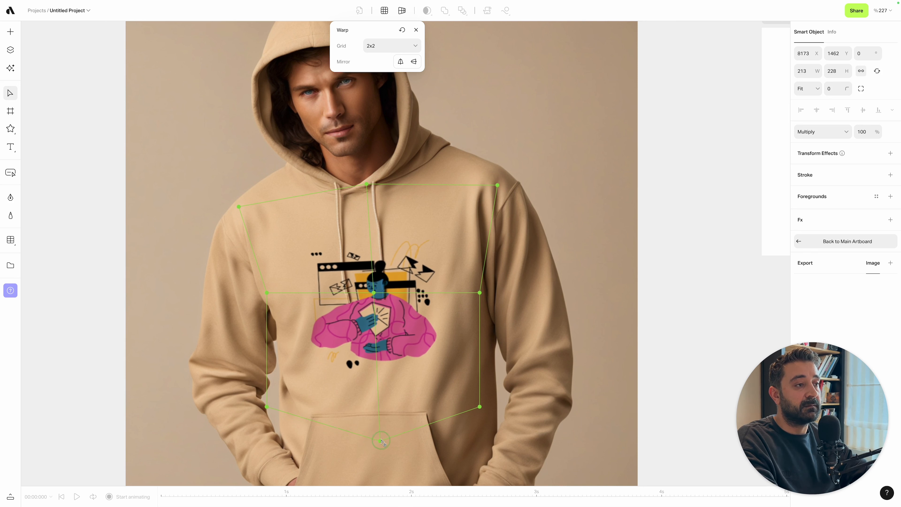
{"action": "left_click_drag", "start_coordinate": [480, 293], "coordinate": [475, 293]}
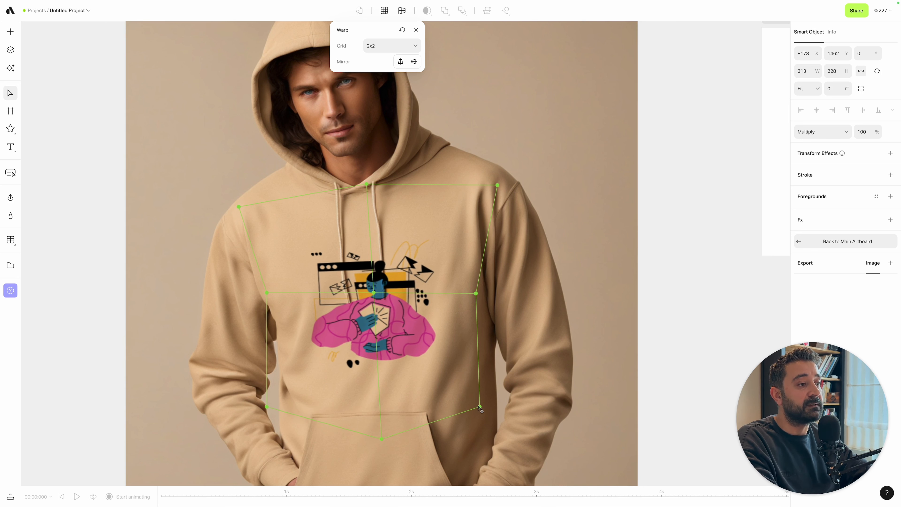
{"action": "left_click_drag", "start_coordinate": [480, 407], "coordinate": [485, 420]}
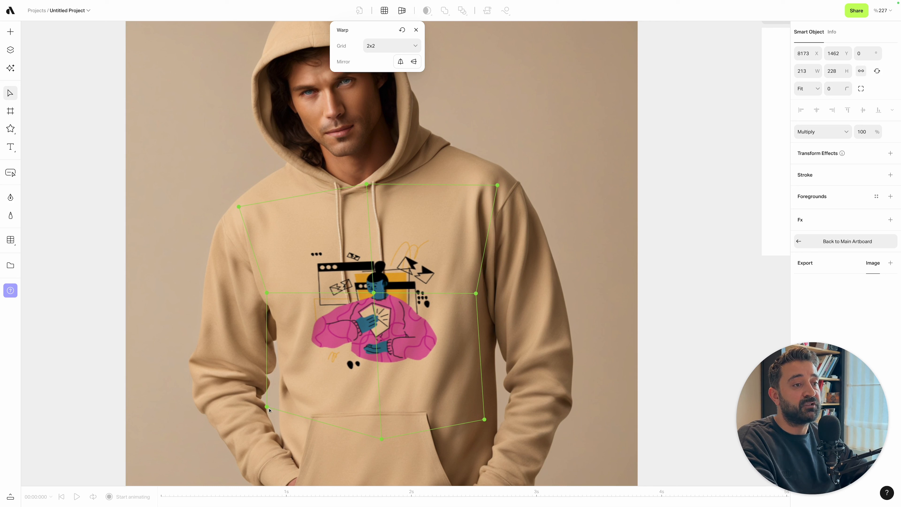
{"action": "left_click_drag", "start_coordinate": [267, 407], "coordinate": [287, 409]}
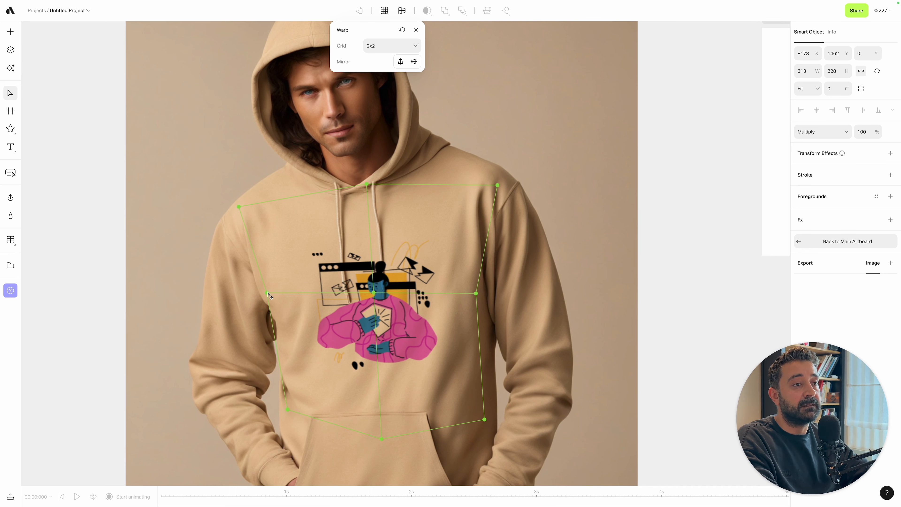
{"action": "left_click_drag", "start_coordinate": [269, 299], "coordinate": [268, 307]}
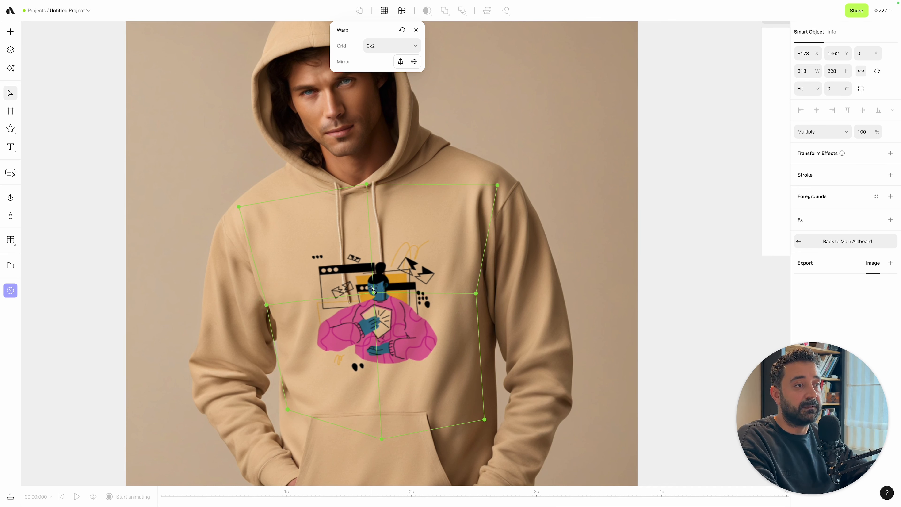
{"action": "left_click_drag", "start_coordinate": [375, 297], "coordinate": [357, 323]}
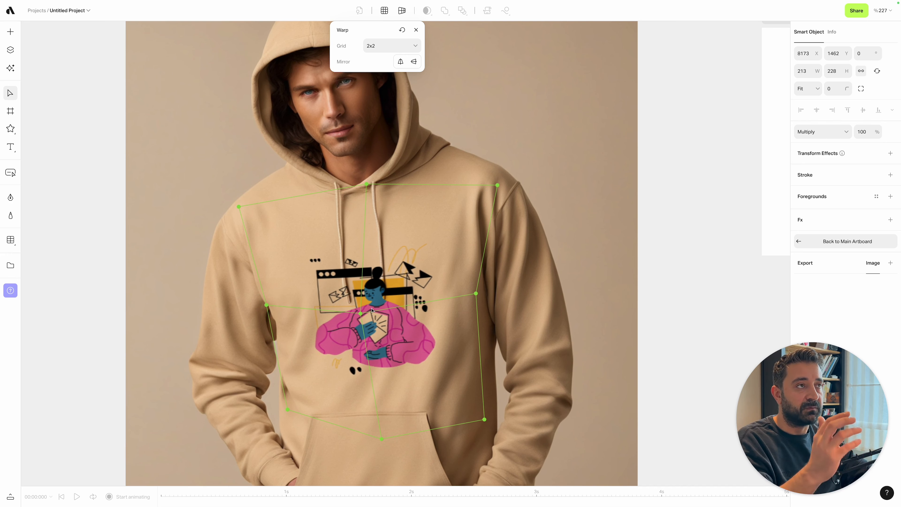
{"action": "key", "text": "Return"}
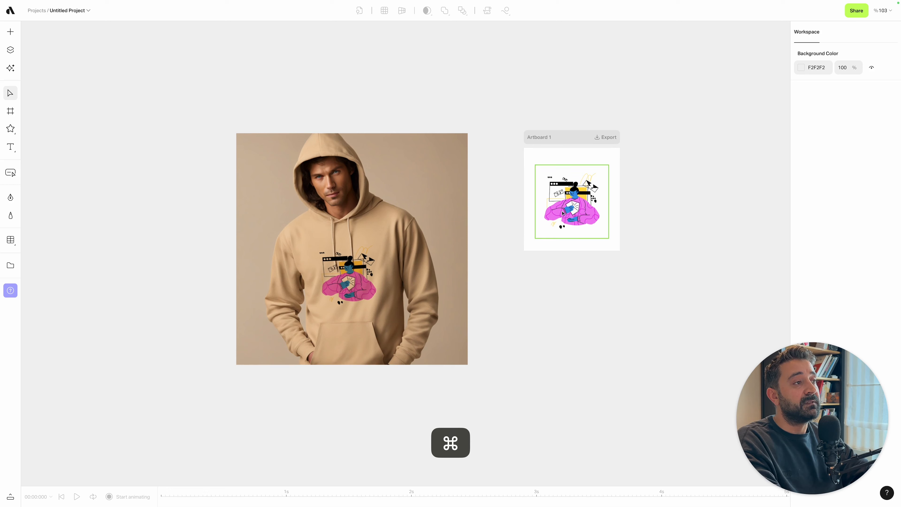
Reposition the illustration inside the artboard to X 25, Y 33
{"action": "left_click_drag", "start_coordinate": [576, 210], "coordinate": [577, 200]}
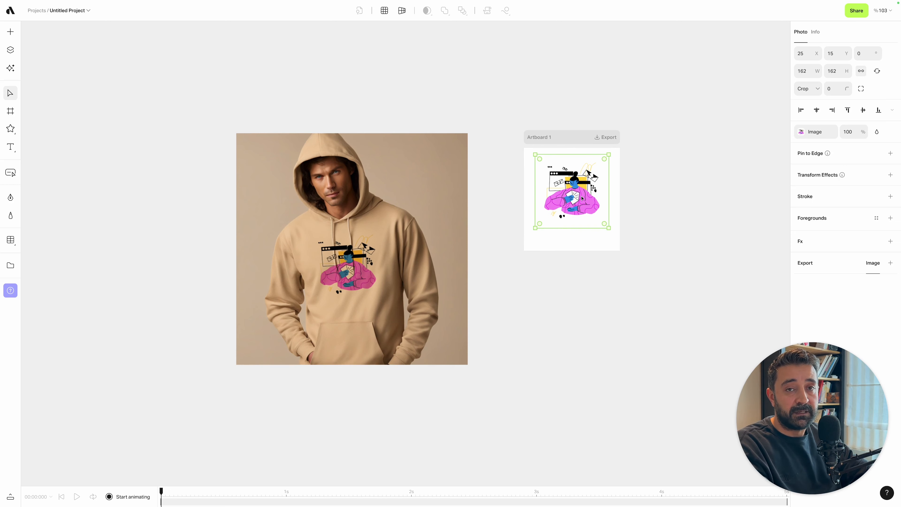
{"action": "mouse_move", "coordinate": [584, 202]}
{"action": "left_mouse_down"}
{"action": "mouse_move", "coordinate": [573, 207]}
{"action": "mouse_move", "coordinate": [580, 207]}
{"action": "left_mouse_up"}
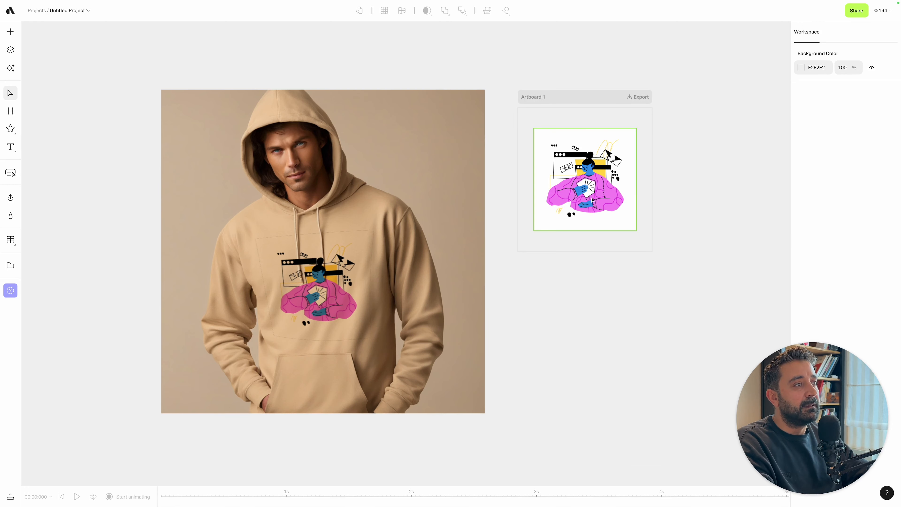
{"action": "left_click", "coordinate": [592, 199]}
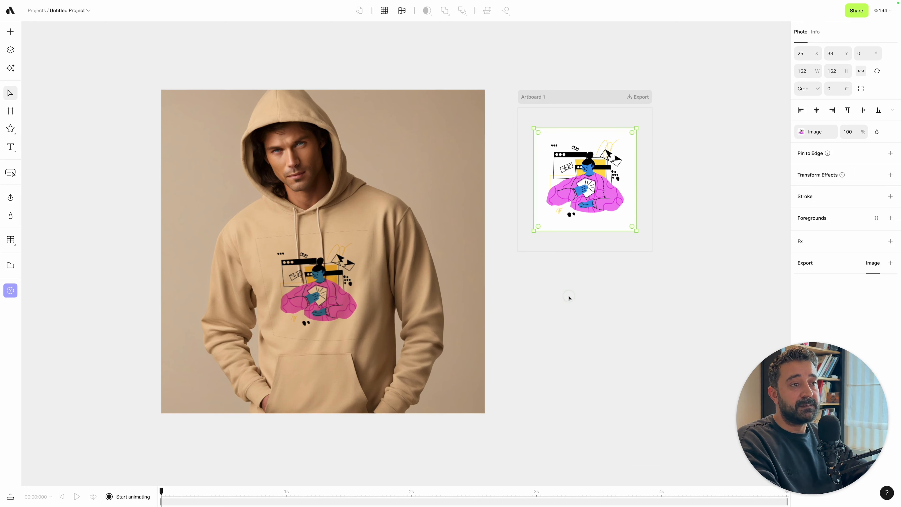
Trace the hoodie's left drawstring over the artwork as a closed shape with the Pen tool
{"action": "left_click", "coordinate": [304, 258]}
{"action": "scroll", "coordinate": [305, 258], "scroll_direction": "up", "scroll_amount": 6}
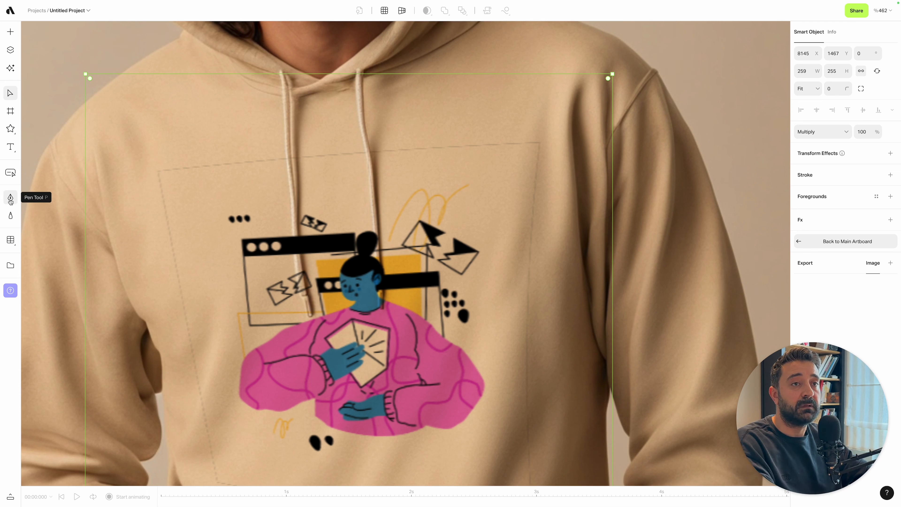
{"action": "left_click", "coordinate": [10, 198]}
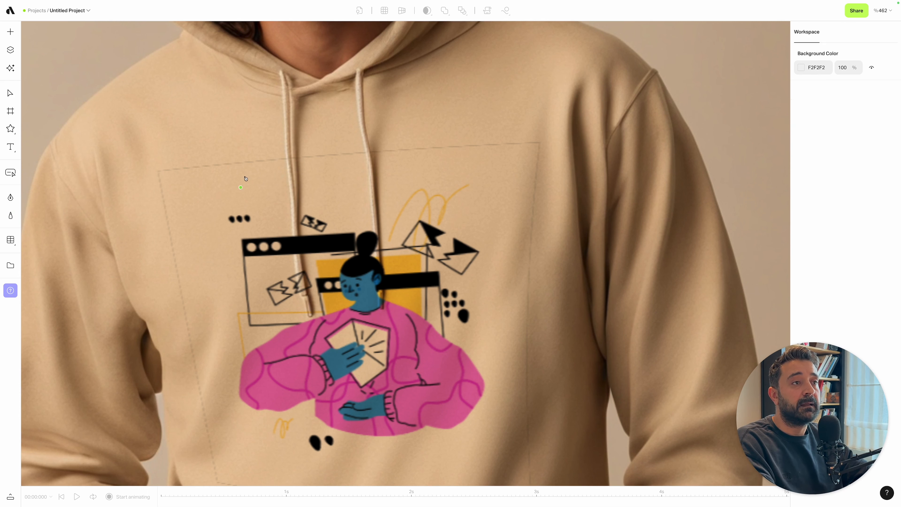
{"action": "left_click", "coordinate": [284, 107]}
{"action": "left_click_drag", "start_coordinate": [290, 192], "coordinate": [294, 217]}
{"action": "left_click_drag", "start_coordinate": [295, 262], "coordinate": [306, 303]}
{"action": "left_click", "coordinate": [307, 314]}
{"action": "left_click", "coordinate": [312, 315]}
{"action": "left_click", "coordinate": [309, 297]}
{"action": "left_click_drag", "start_coordinate": [298, 239], "coordinate": [297, 216]}
{"action": "left_click_drag", "start_coordinate": [290, 152], "coordinate": [288, 141]}
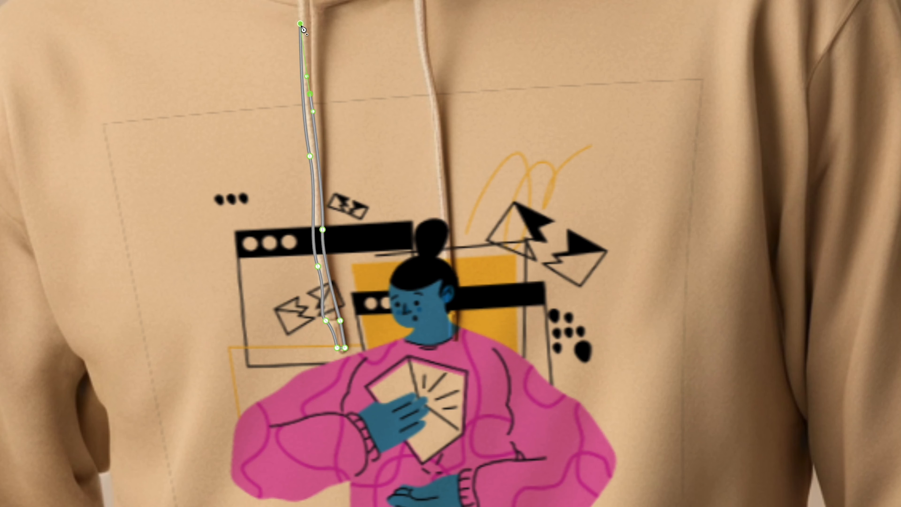
{"action": "left_click", "coordinate": [301, 23]}
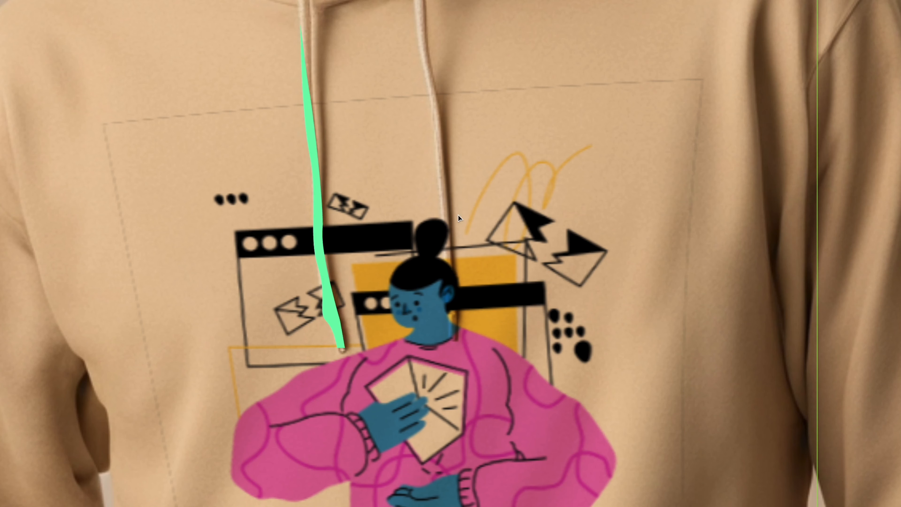
Lower the smart object's opacity to 20% and trace the right drawstring as a closed shape with the Pen tool
{"action": "key", "text": "3"}
{"action": "scroll", "coordinate": [436, 293], "scroll_direction": "up", "scroll_amount": 3}
{"action": "key", "text": "p"}
{"action": "left_click_drag", "start_coordinate": [431, 29], "coordinate": [435, 44]}
{"action": "left_click_drag", "start_coordinate": [443, 182], "coordinate": [449, 196]}
{"action": "left_click", "coordinate": [453, 358]}
{"action": "left_click_drag", "start_coordinate": [453, 316], "coordinate": [465, 302]}
{"action": "left_click", "coordinate": [466, 361]}
{"action": "left_click", "coordinate": [453, 161]}
{"action": "left_click_drag", "start_coordinate": [438, 7], "coordinate": [431, 0]}
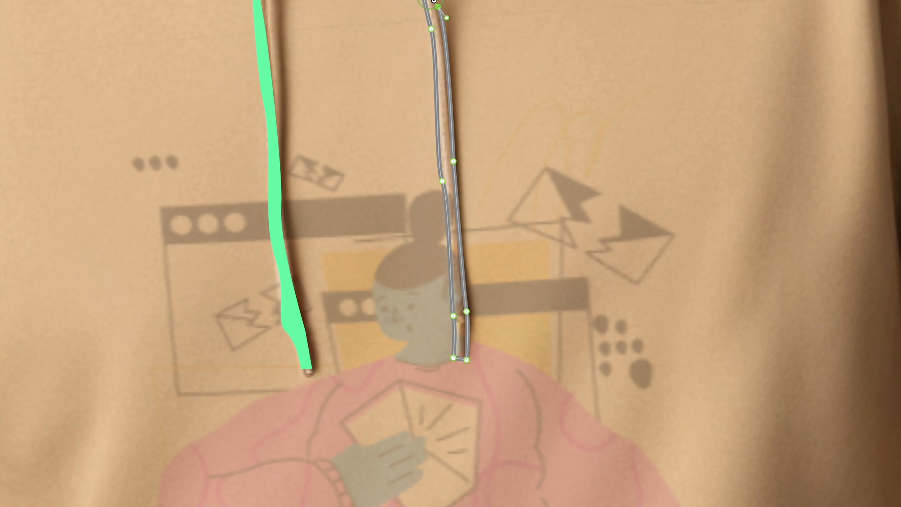
{"action": "left_click", "coordinate": [362, 44]}
{"action": "left_click", "coordinate": [355, 49]}
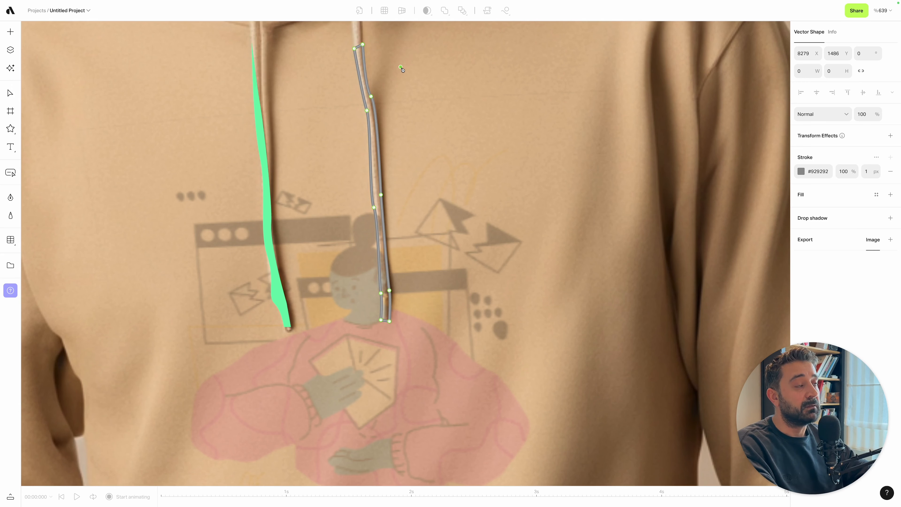
Remove the right drawstring shape's stroke and give it a solid white FFFFFF fill
{"action": "left_click", "coordinate": [891, 171]}
{"action": "left_click", "coordinate": [891, 179]}
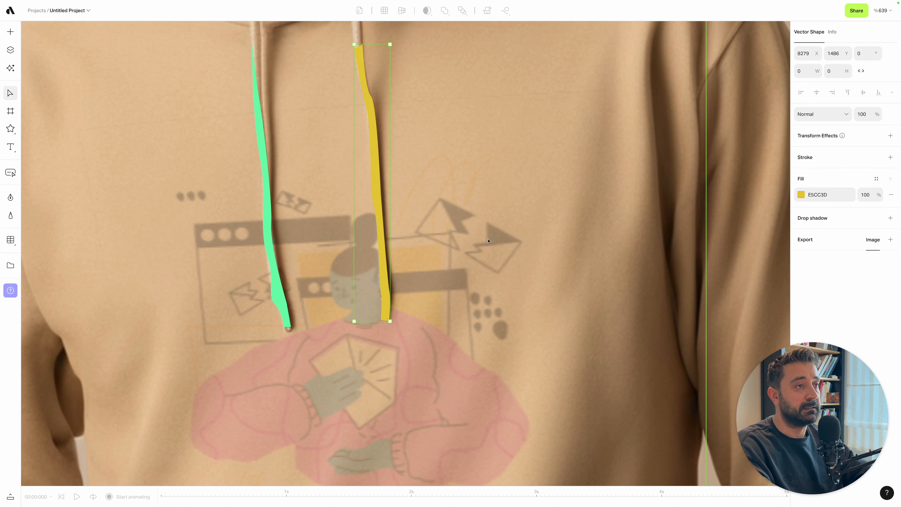
{"action": "left_click", "coordinate": [801, 195]}
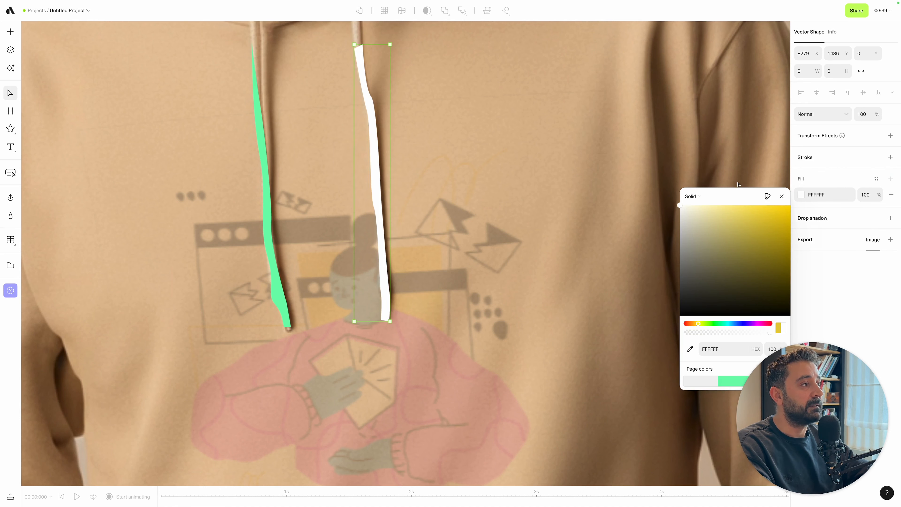
Combine the two drawstring shapes into a single vector shape with Include (group)
{"action": "left_click", "coordinate": [264, 151], "text": "shift"}
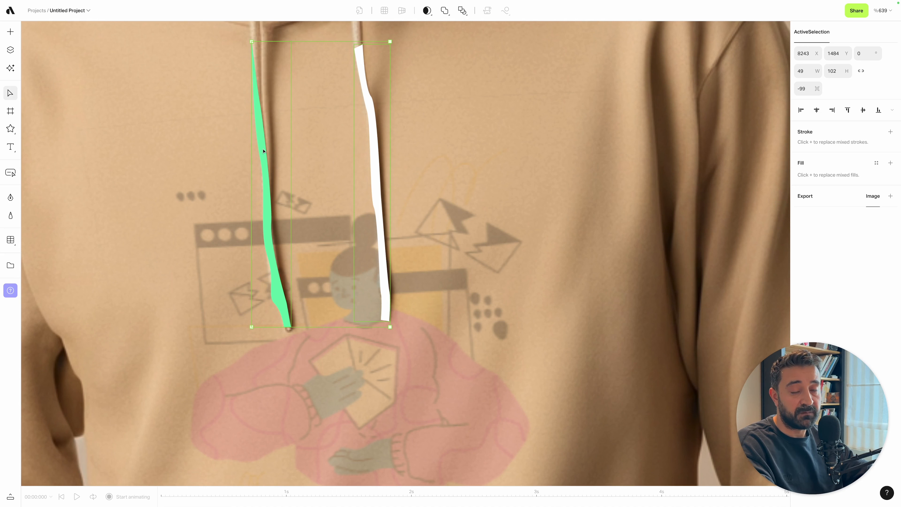
{"action": "left_click", "coordinate": [445, 10]}
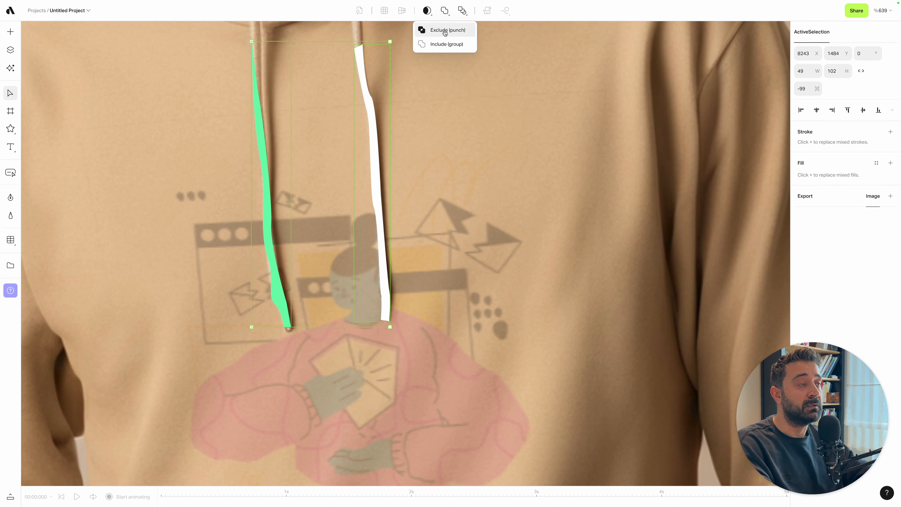
{"action": "left_click", "coordinate": [445, 44]}
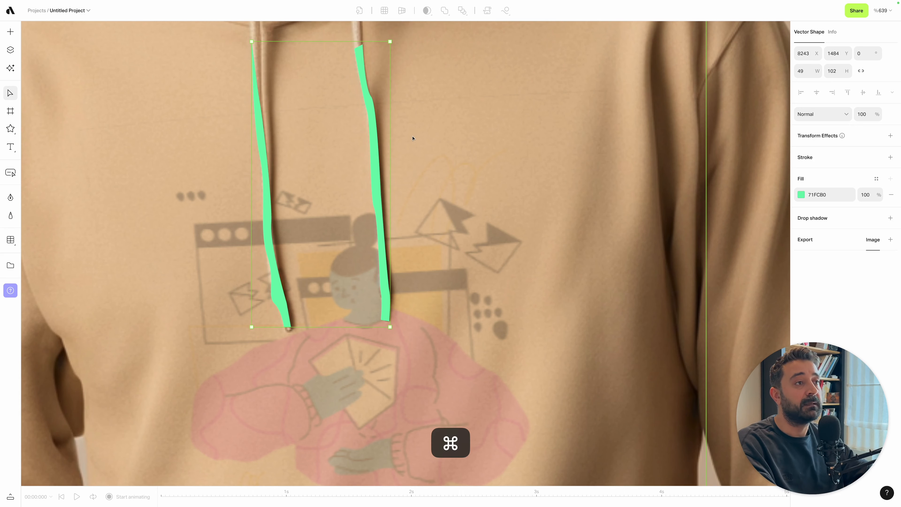
Restore the smart object's full opacity and mask it with the combined drawstring shape, cutting the cords out of the artwork
{"action": "scroll", "coordinate": [412, 138], "scroll_direction": "down", "scroll_amount": 4}
{"action": "left_click", "coordinate": [453, 188]}
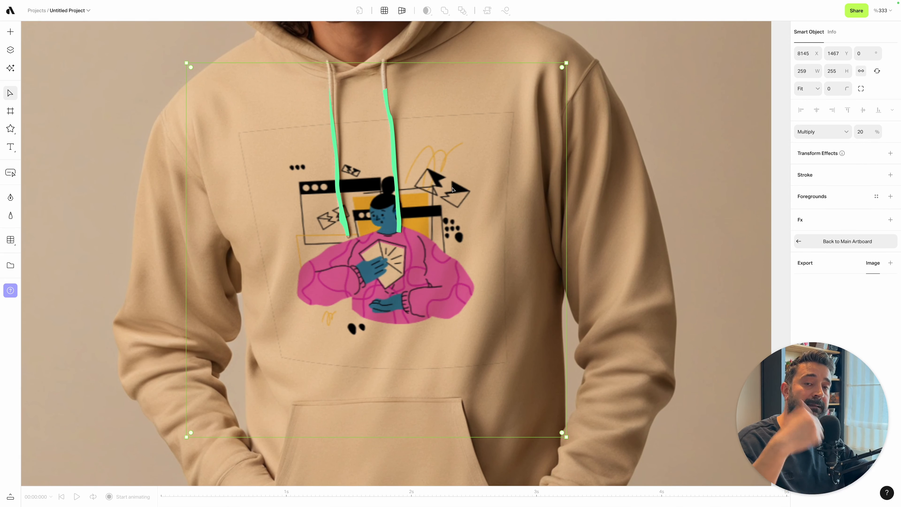
{"action": "left_click", "coordinate": [398, 171]}
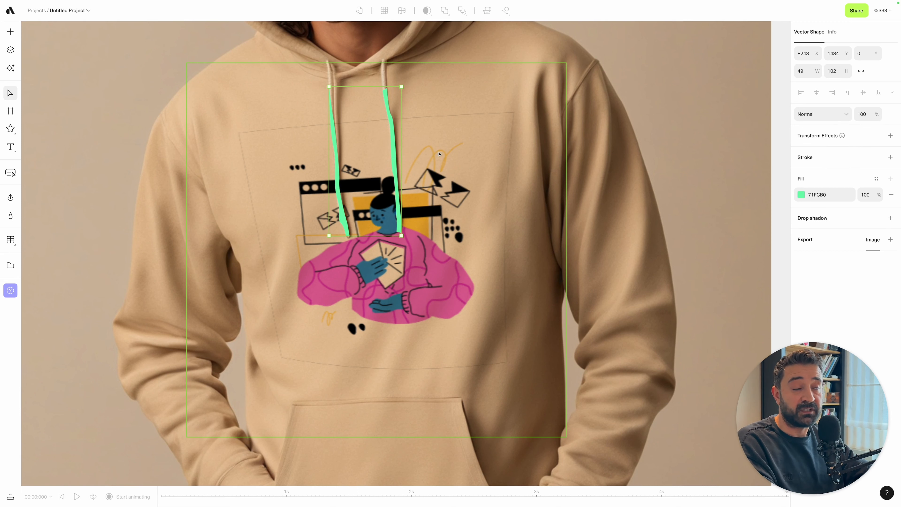
{"action": "left_click", "coordinate": [452, 156], "text": "shift"}
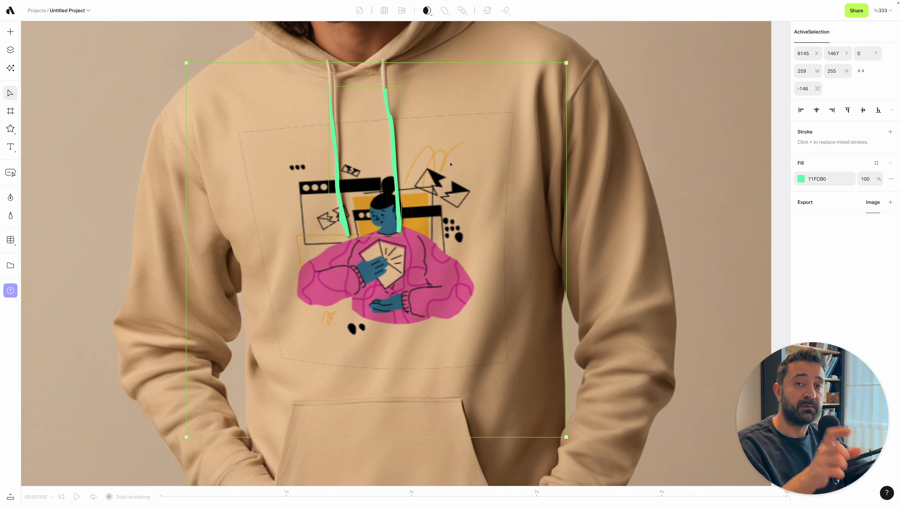
{"action": "left_click", "coordinate": [428, 11]}
{"action": "left_click", "coordinate": [431, 29]}
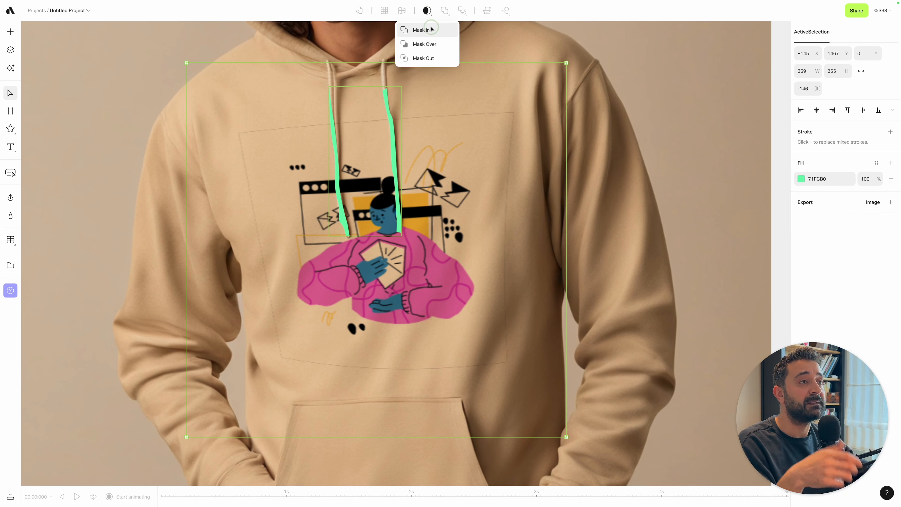
Inspect the drawstring cut-outs up close and check the mask group in the layer list
{"action": "scroll", "coordinate": [433, 150], "scroll_direction": "down", "scroll_amount": 2}
{"action": "scroll", "coordinate": [382, 144], "scroll_direction": "up", "scroll_amount": 8}
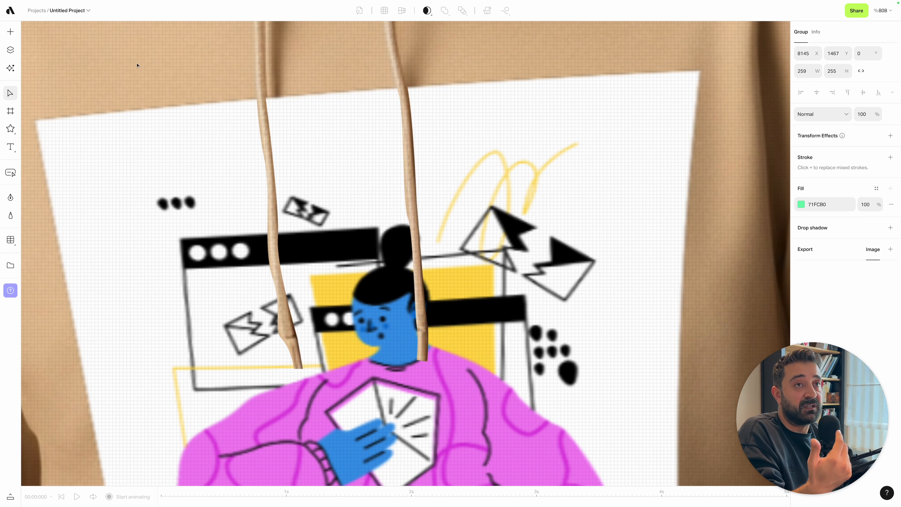
{"action": "left_click", "coordinate": [10, 49]}
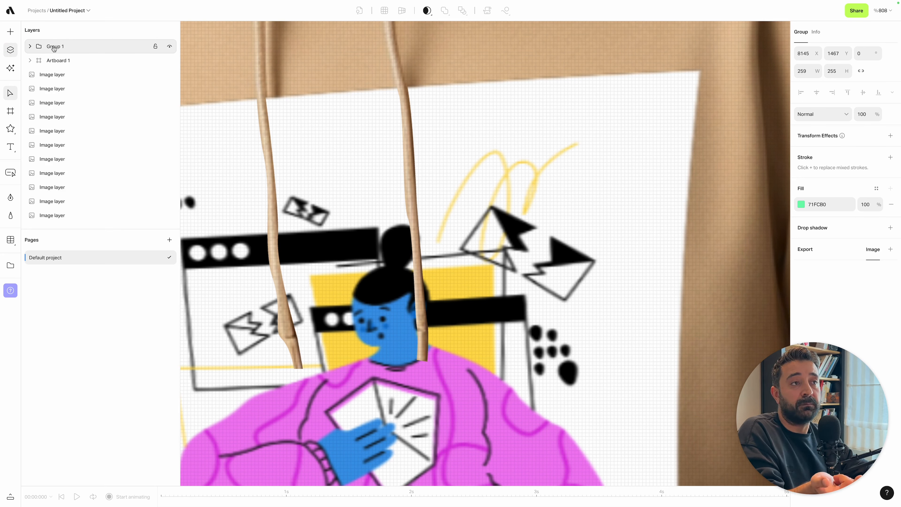
{"action": "left_click", "coordinate": [10, 50]}
{"action": "scroll", "coordinate": [400, 169], "scroll_direction": "down", "scroll_amount": 5}
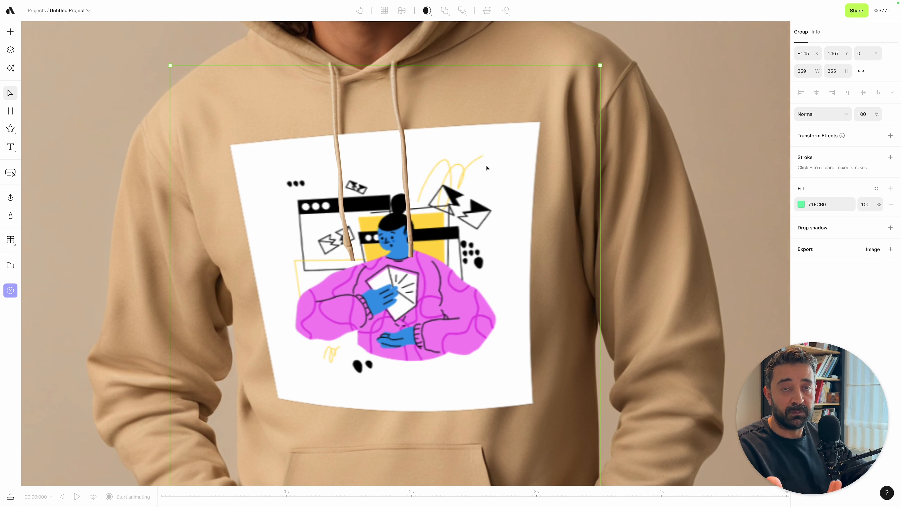
Set the masked artwork group's blend mode to Multiply so the design blends into the hoodie fabric
{"action": "left_click", "coordinate": [821, 121]}
{"action": "left_click", "coordinate": [815, 139]}
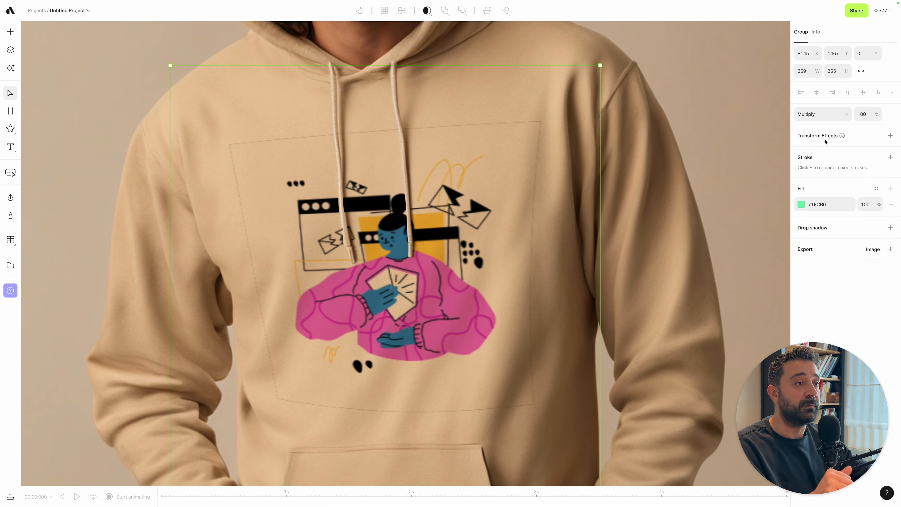
{"action": "scroll", "coordinate": [353, 170], "scroll_direction": "down", "scroll_amount": 5}
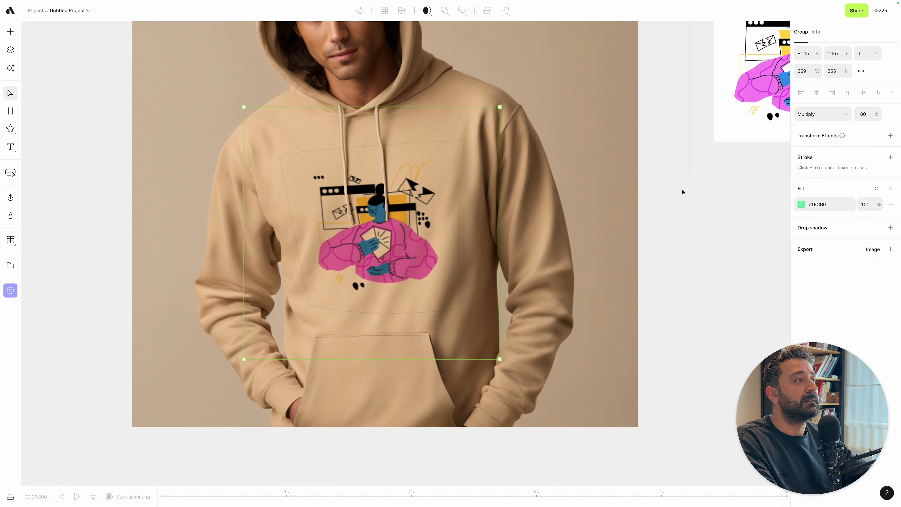
{"action": "left_click", "coordinate": [683, 191]}
Scale the source illustration in Artboard 1 down to 157 × 157 and nudge it slightly upward
{"action": "scroll", "coordinate": [692, 202], "scroll_direction": "right", "scroll_amount": 6}
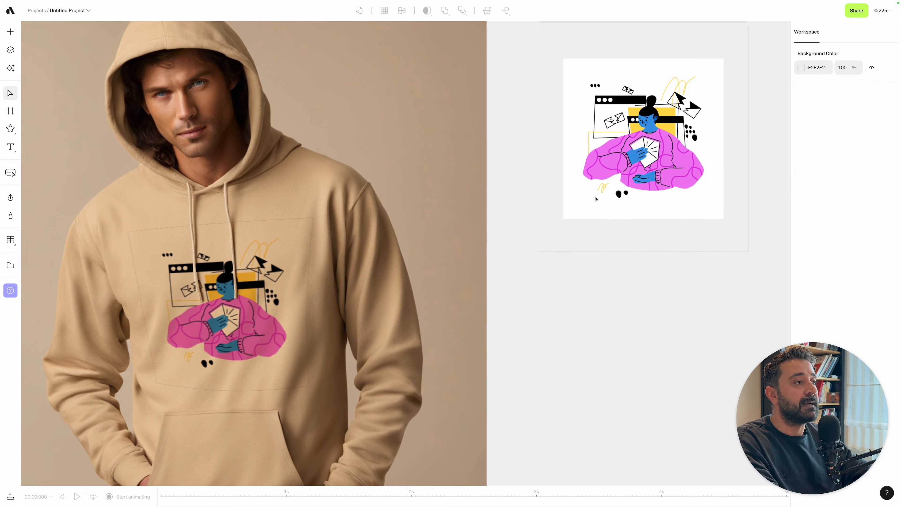
{"action": "left_click", "coordinate": [603, 199]}
{"action": "left_click_drag", "start_coordinate": [613, 201], "coordinate": [613, 192]}
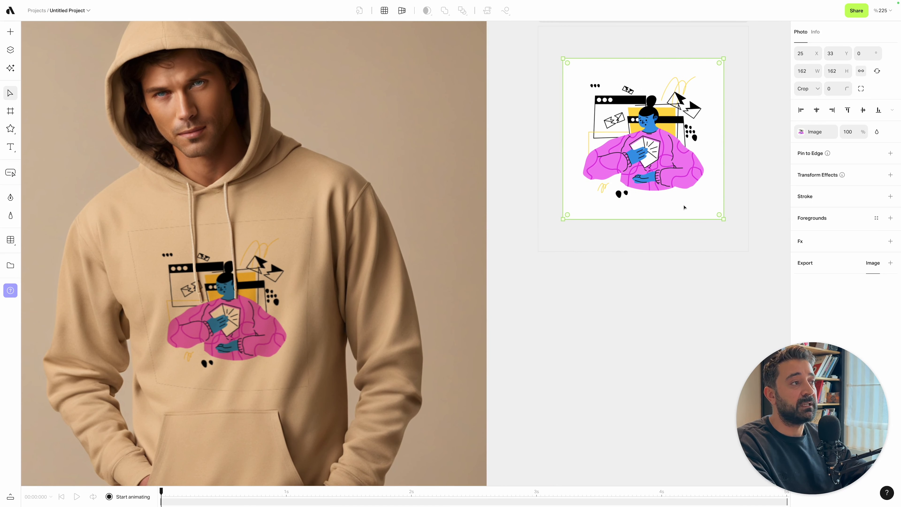
{"action": "left_click_drag", "start_coordinate": [720, 216], "coordinate": [717, 214]}
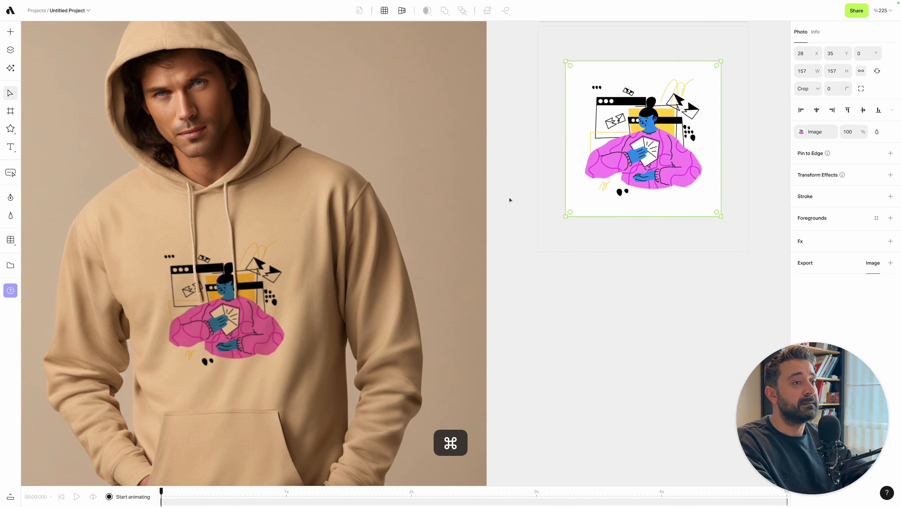
{"action": "scroll", "coordinate": [511, 198], "scroll_direction": "down", "scroll_amount": 3}
{"action": "left_click", "coordinate": [557, 245]}
{"action": "scroll", "coordinate": [550, 249], "scroll_direction": "down", "scroll_amount": 1}
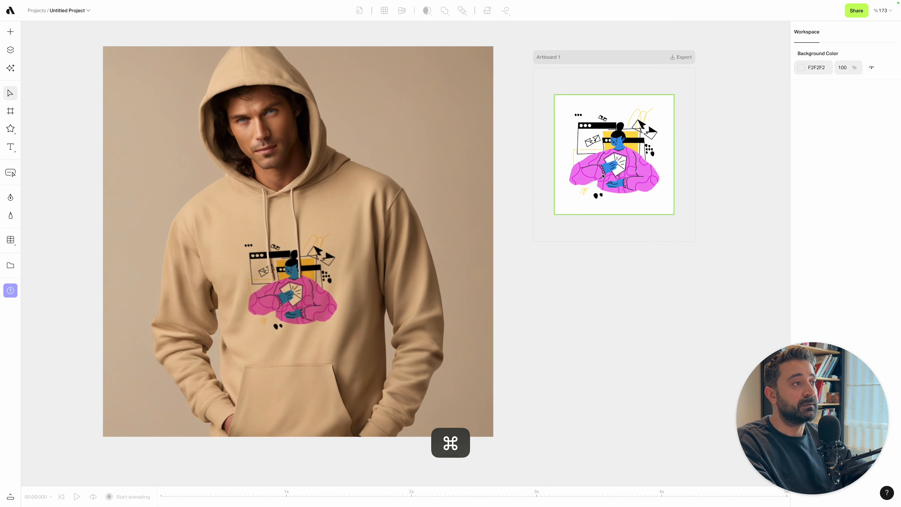
{"action": "left_click", "coordinate": [605, 175]}
{"action": "left_click_drag", "start_coordinate": [606, 176], "coordinate": [605, 173]}
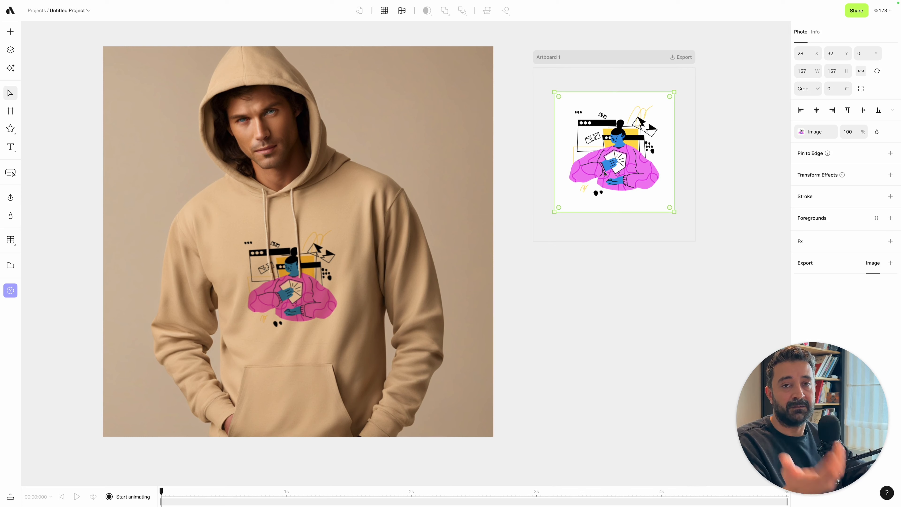
Move Artboard 1 from beside the hoodie mockup to directly beneath it
{"action": "scroll", "coordinate": [479, 202], "scroll_direction": "down", "scroll_amount": 5}
{"action": "left_click", "coordinate": [529, 257]}
{"action": "left_click_drag", "start_coordinate": [543, 135], "coordinate": [374, 363]}
{"action": "left_click", "coordinate": [491, 356]}
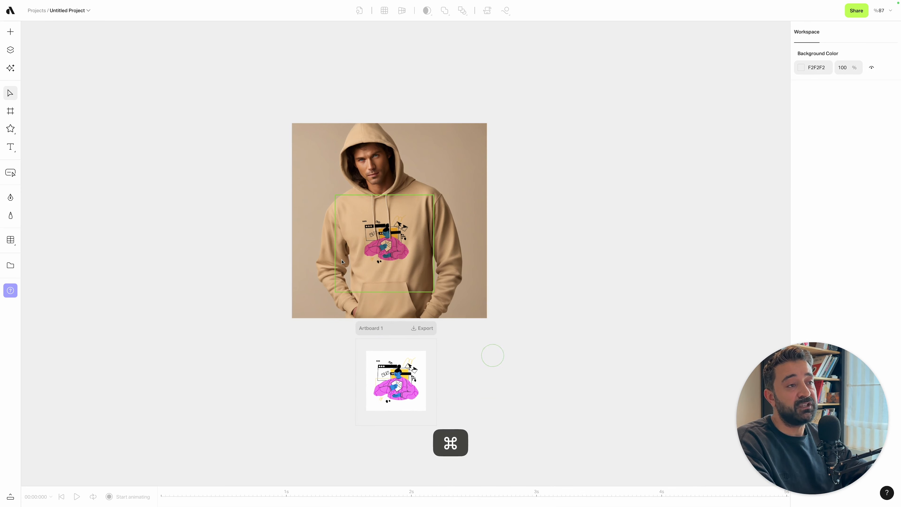
Draw an empty one-column table, place it beside the hoodie mockup, and extend it to 20 rows
{"action": "scroll", "coordinate": [342, 260], "scroll_direction": "up", "scroll_amount": 1}
{"action": "scroll", "coordinate": [342, 260], "scroll_direction": "up", "scroll_amount": 3}
{"action": "scroll", "coordinate": [483, 344], "scroll_direction": "down", "scroll_amount": 2}
{"action": "scroll", "coordinate": [483, 345], "scroll_direction": "left", "scroll_amount": 3}
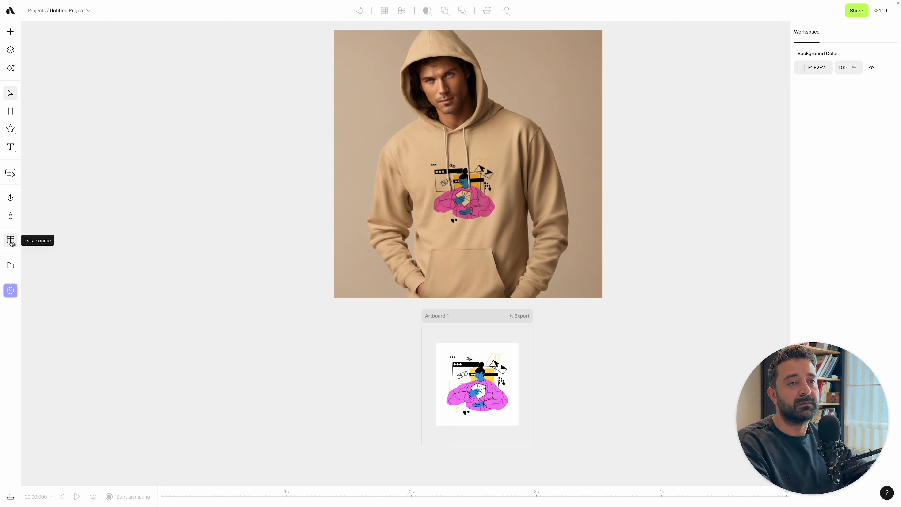
{"action": "left_click", "coordinate": [11, 241]}
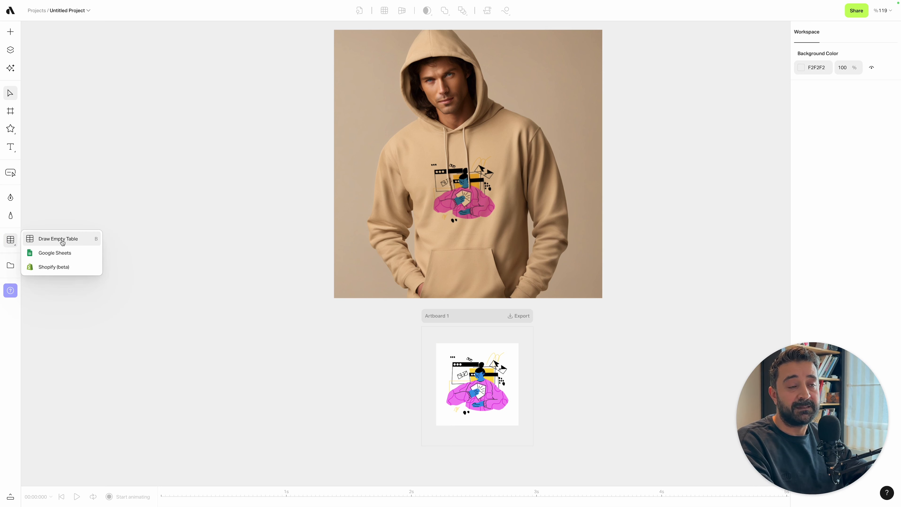
{"action": "left_click", "coordinate": [62, 242]}
{"action": "left_click_drag", "start_coordinate": [180, 100], "coordinate": [204, 441]}
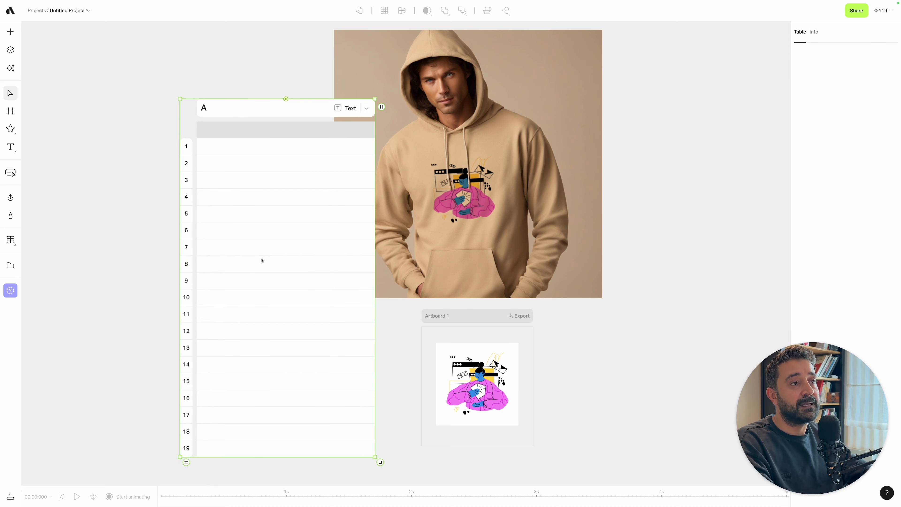
{"action": "left_click_drag", "start_coordinate": [262, 260], "coordinate": [180, 219]}
{"action": "left_click", "coordinate": [106, 422]}
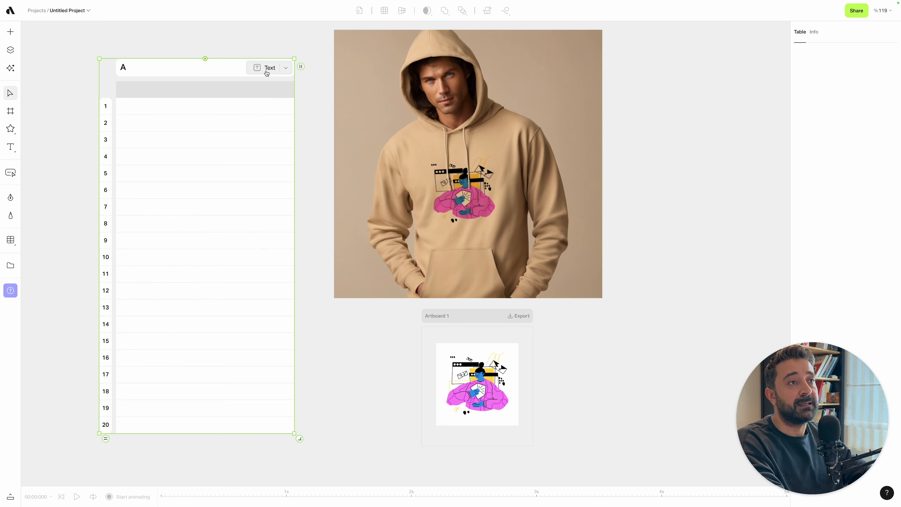
Change table column A's data type to Media and open the file upload for row 1
{"action": "left_click", "coordinate": [267, 68]}
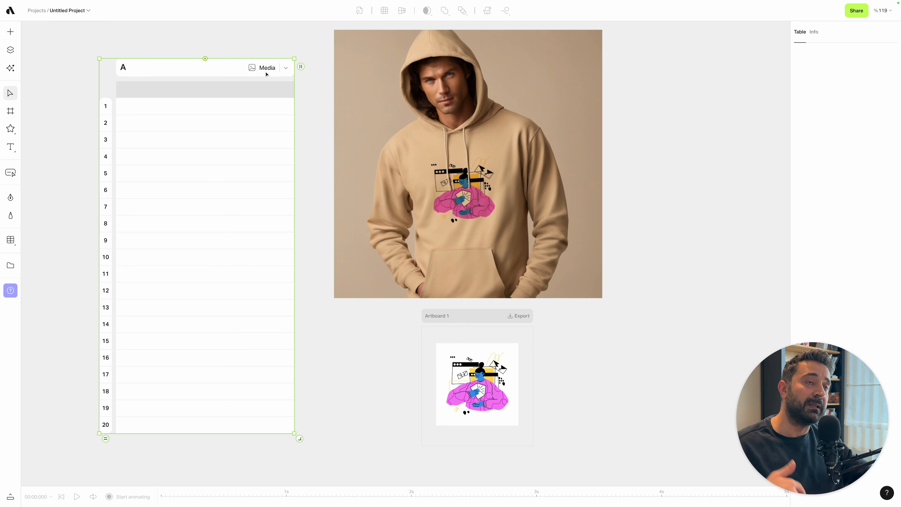
{"action": "left_click", "coordinate": [241, 104]}
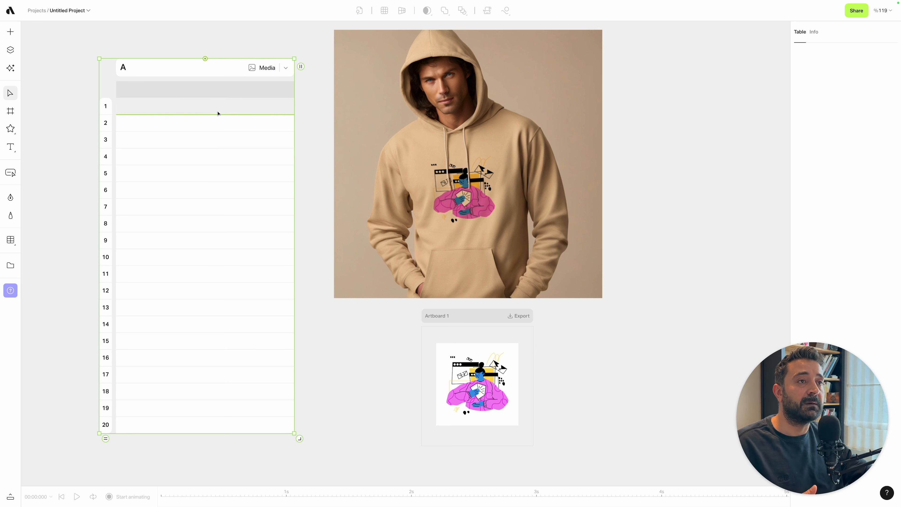
{"action": "left_click", "coordinate": [228, 111]}
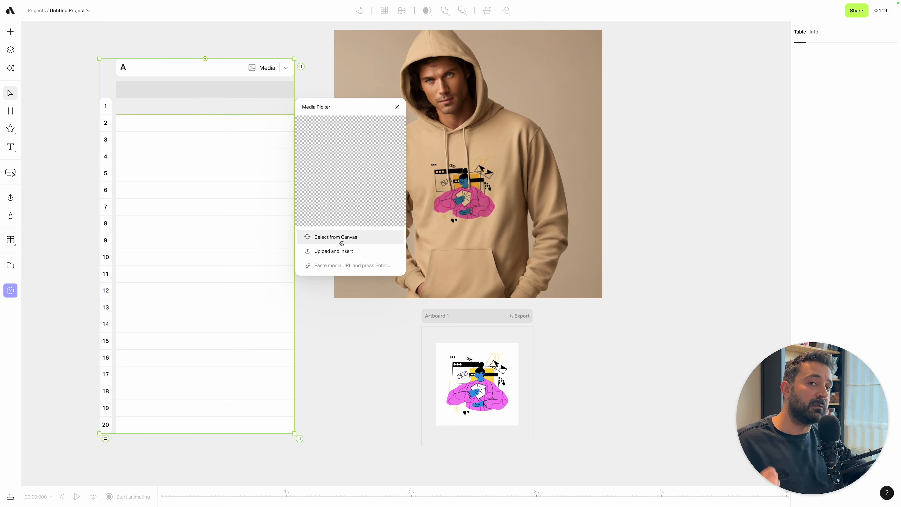
{"action": "left_click", "coordinate": [346, 253]}
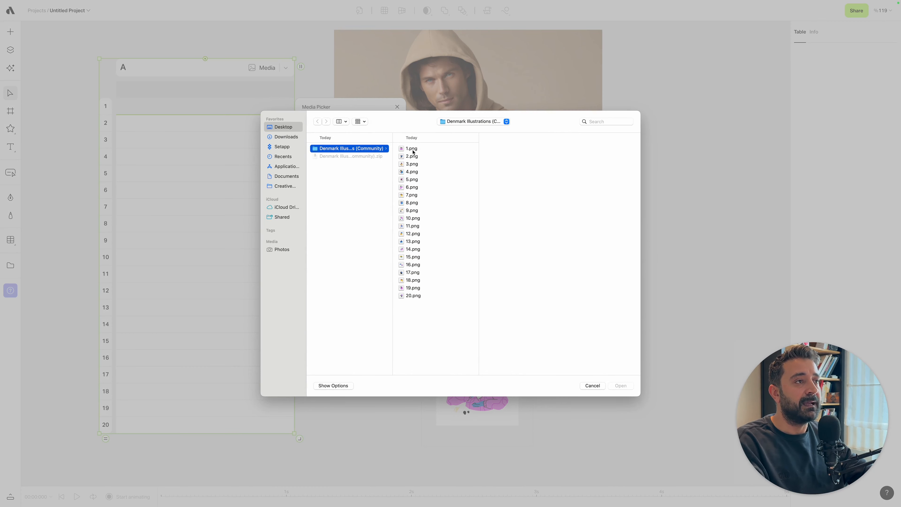
Preview the PNG illustrations in the Denmark Illustrations folder one after another, starting with 1.png
{"action": "left_click", "coordinate": [413, 150]}
{"action": "key", "text": "space"}
{"action": "key", "text": "Down"}
{"action": "key", "text": "Down"}
{"action": "key", "text": "Down"}
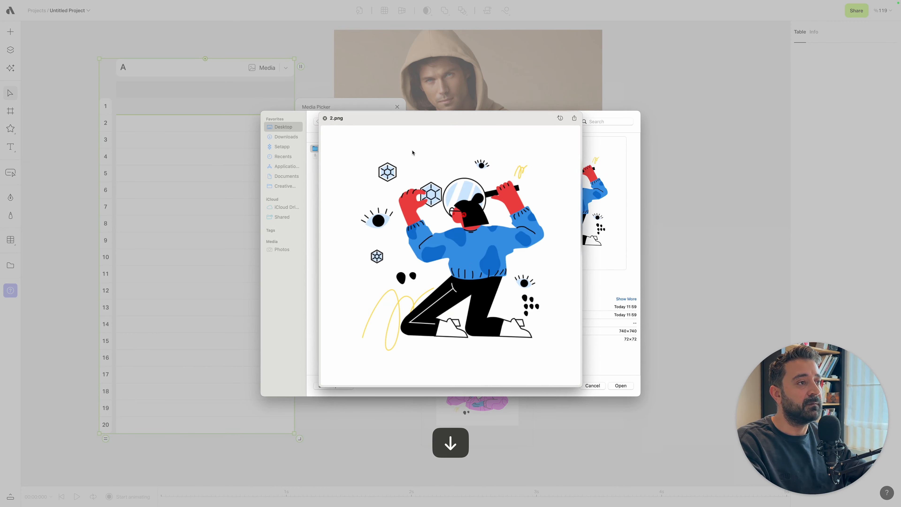
{"action": "key", "text": "Down"}
{"action": "key", "text": "Down"}
{"action": "key", "text": "Down"}
{"action": "key", "text": "Down"}
{"action": "key", "text": "Down"}
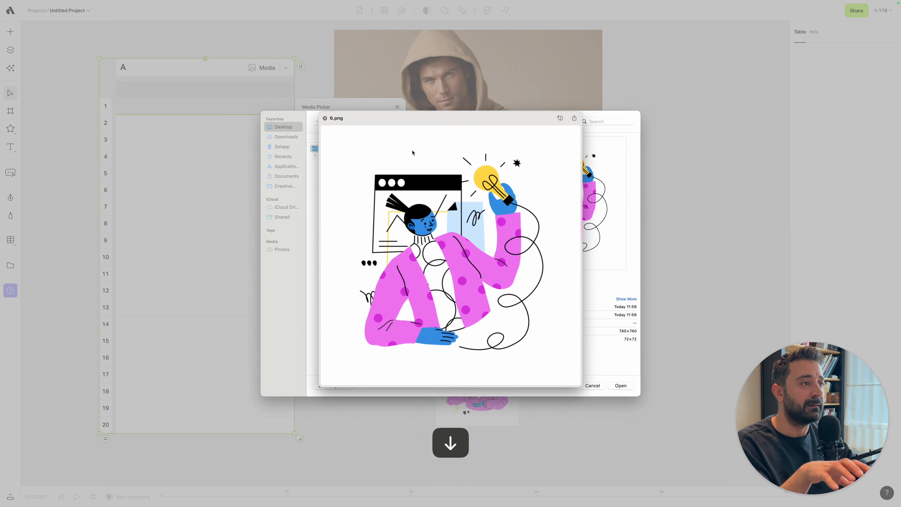
{"action": "key", "text": "Down"}
{"action": "key", "text": "Down"}
{"action": "key", "text": "Down"}
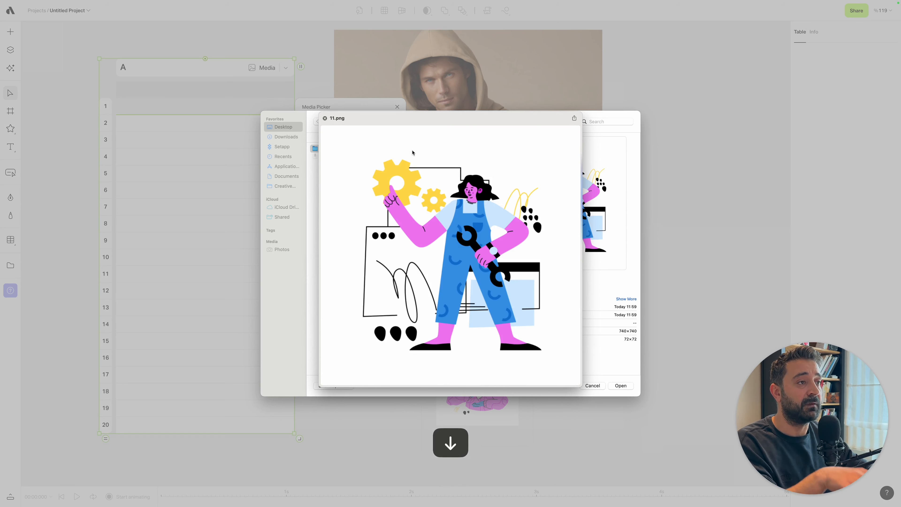
{"action": "key", "text": "Down"}
{"action": "key", "text": "space"}
Upload all illustrations, 1.png through 20.png, into column A and check the row thumbnails up close
{"action": "left_click_drag", "start_coordinate": [439, 294], "coordinate": [424, 149]}
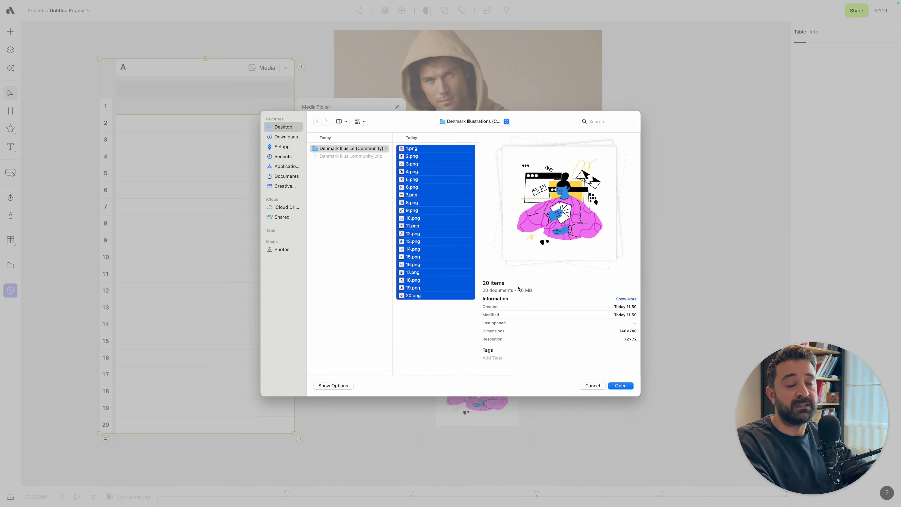
{"action": "left_click", "coordinate": [621, 386]}
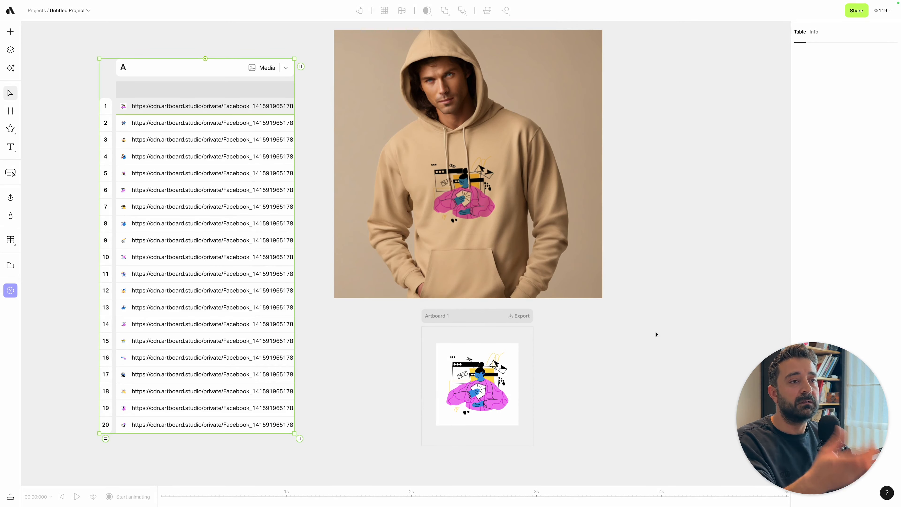
{"action": "scroll", "coordinate": [119, 113], "scroll_direction": "up", "scroll_amount": 10}
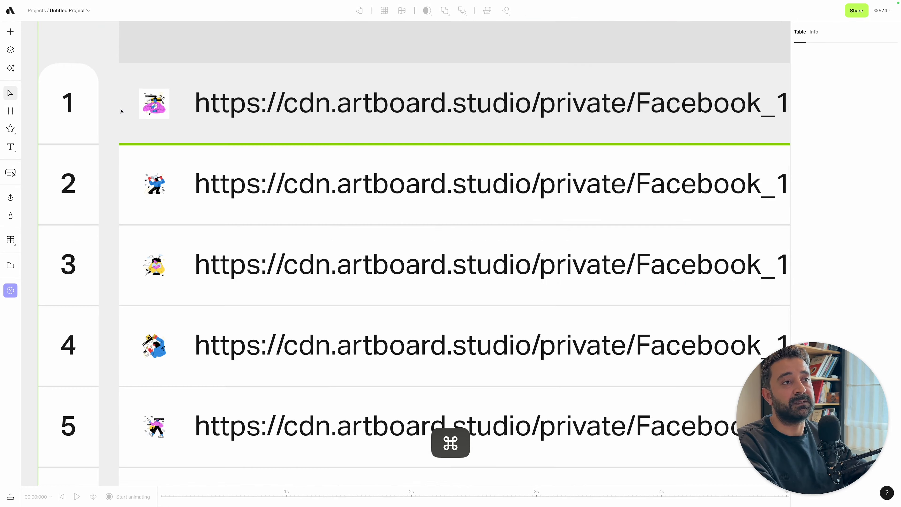
{"action": "scroll", "coordinate": [172, 135], "scroll_direction": "down", "scroll_amount": 10}
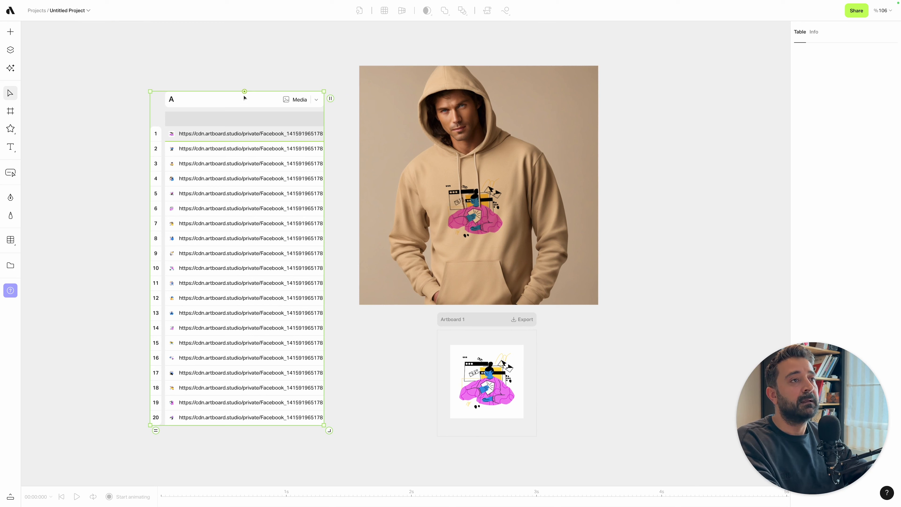
Connect media column A to the illustration inside Artboard 1 as its data source
{"action": "left_click", "coordinate": [245, 91]}
{"action": "left_click_drag", "start_coordinate": [246, 92], "coordinate": [474, 385]}
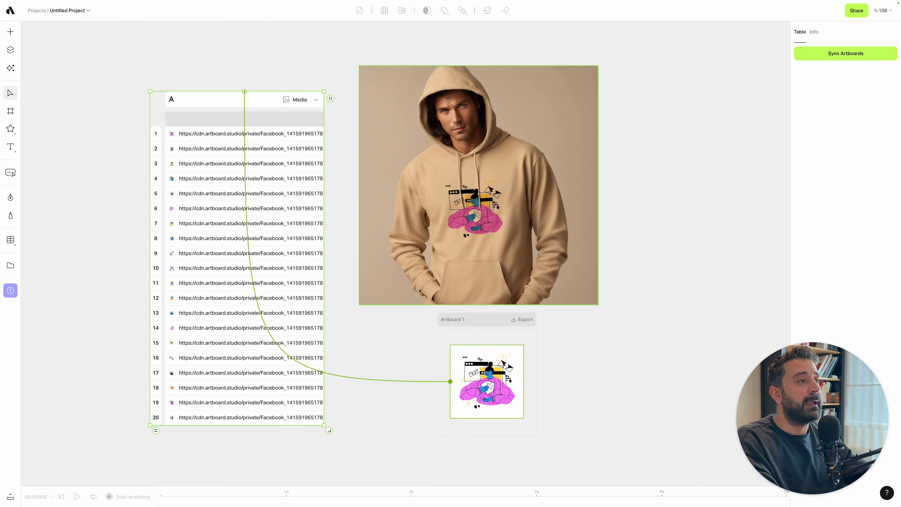
{"action": "key", "text": "super"}
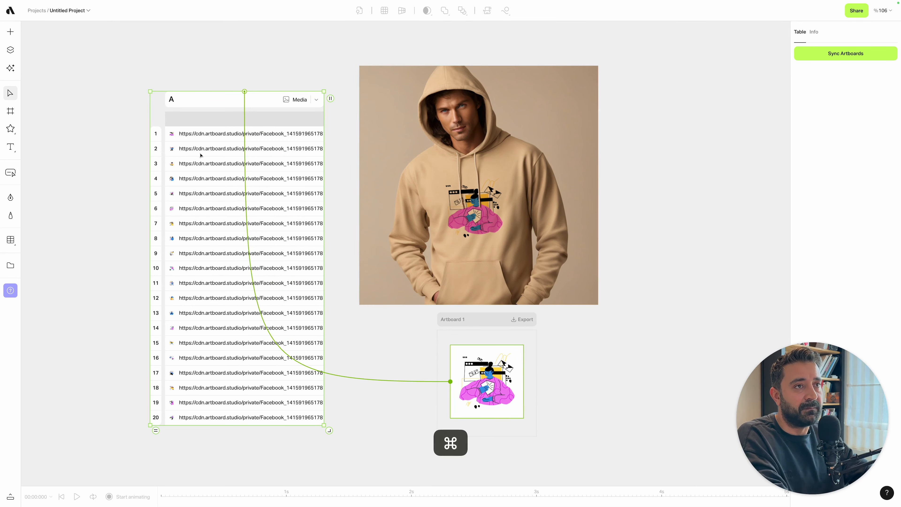
{"action": "scroll", "coordinate": [144, 144], "scroll_direction": "up", "scroll_amount": 10}
{"action": "scroll", "coordinate": [144, 144], "scroll_direction": "down", "scroll_amount": 10}
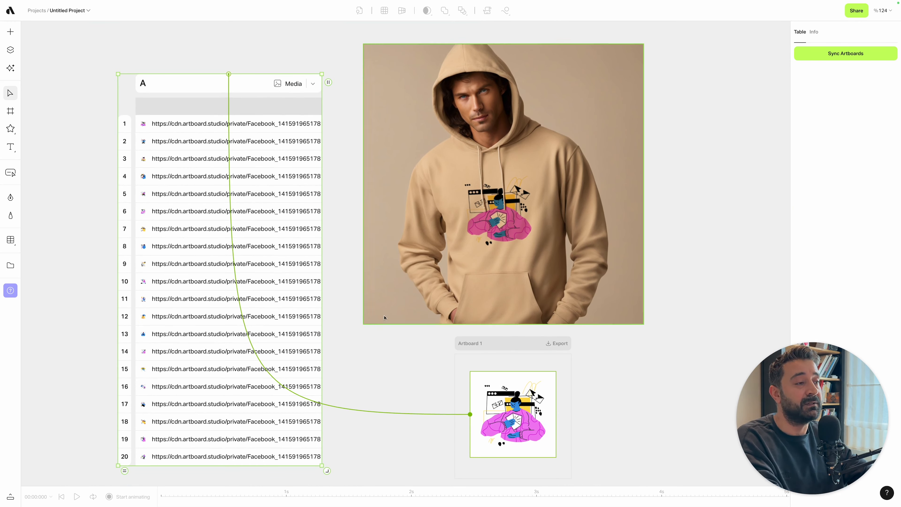
{"action": "scroll", "coordinate": [251, 281], "scroll_direction": "down", "scroll_amount": 2}
{"action": "left_click", "coordinate": [631, 366]}
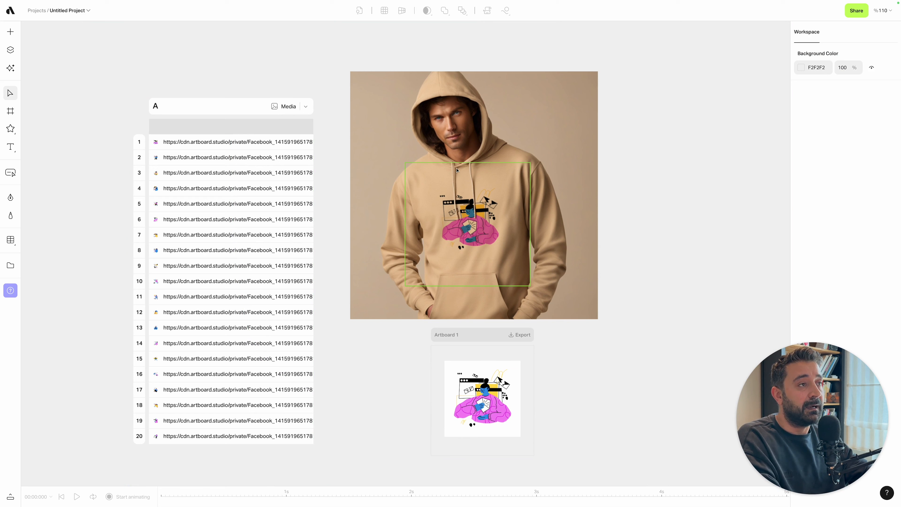
Draw a new artboard around the hoodie mockup and shrink it to fit its content at 512 × 512
{"action": "left_click", "coordinate": [522, 139]}
{"action": "key", "text": "a"}
{"action": "left_click_drag", "start_coordinate": [340, 60], "coordinate": [608, 323]}
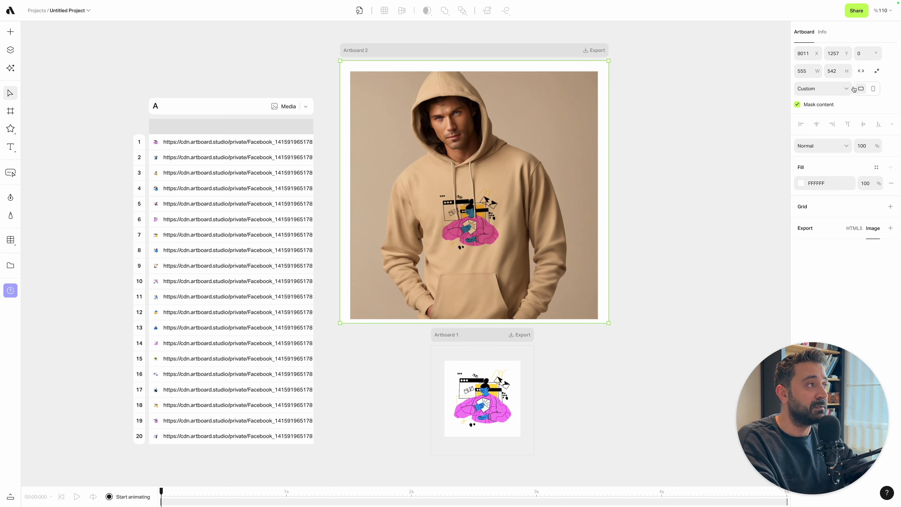
{"action": "left_click", "coordinate": [876, 71]}
{"action": "left_click", "coordinate": [699, 160]}
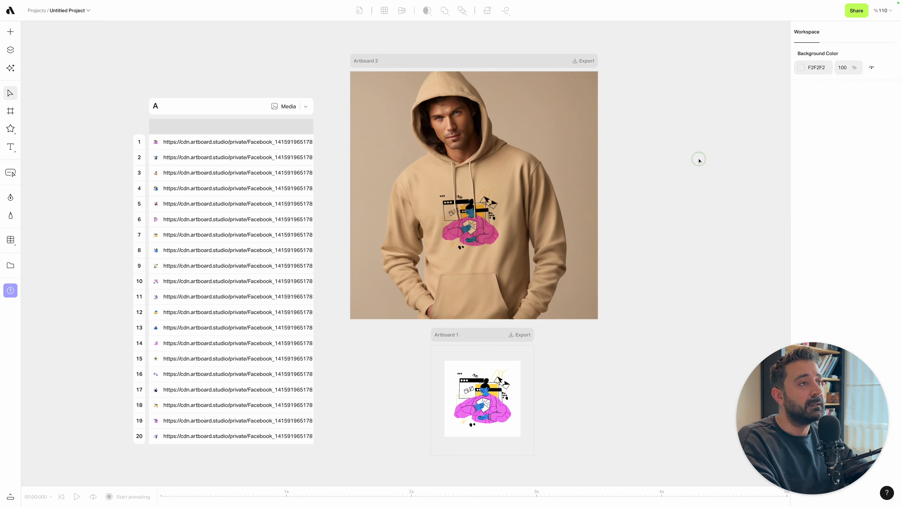
{"action": "left_click", "coordinate": [474, 64]}
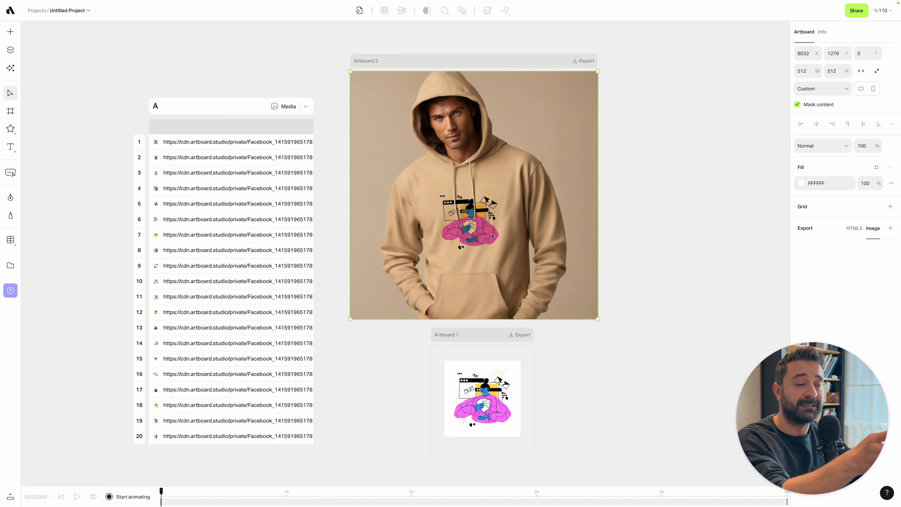
Shift Artboard 1 slightly further below the mockup and set its illustration's scaling mode to Fill
{"action": "left_click_drag", "start_coordinate": [457, 337], "coordinate": [447, 355]}
{"action": "left_click", "coordinate": [570, 405]}
{"action": "mouse_move", "coordinate": [491, 397]}
{"action": "left_mouse_down"}
{"action": "mouse_move", "coordinate": [466, 399]}
{"action": "mouse_move", "coordinate": [491, 397]}
{"action": "left_mouse_up"}
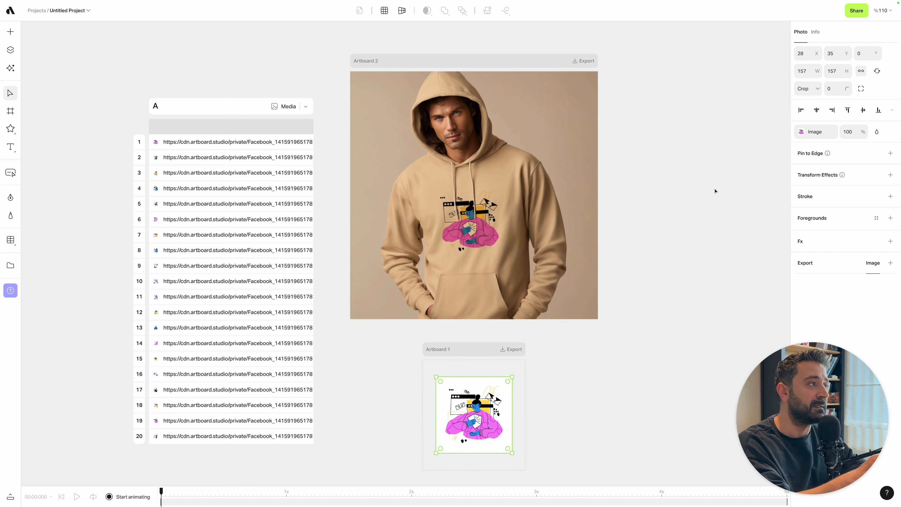
{"action": "left_click_drag", "start_coordinate": [485, 404], "coordinate": [485, 404]}
{"action": "left_click", "coordinate": [808, 89]}
{"action": "left_click", "coordinate": [807, 87]}
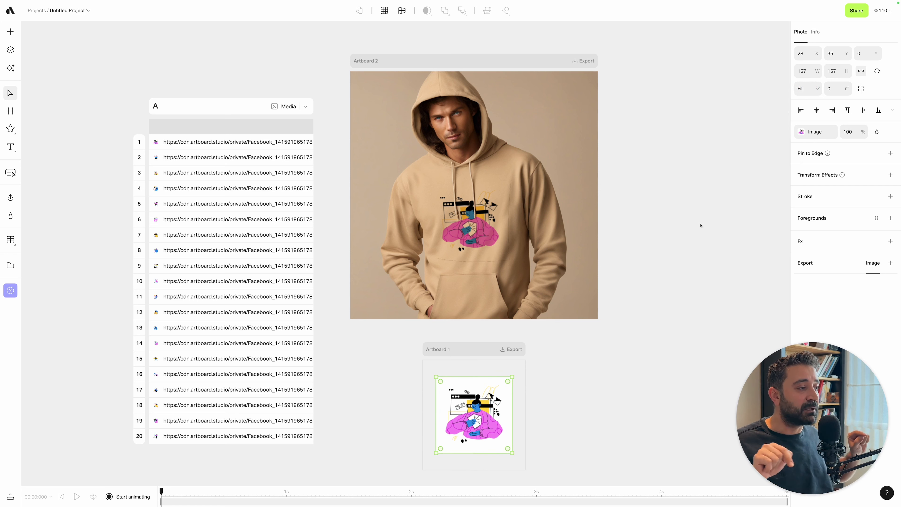
Sync the artboards with the media table to generate a hoodie mockup per row, and look through the results
{"action": "left_click", "coordinate": [264, 255]}
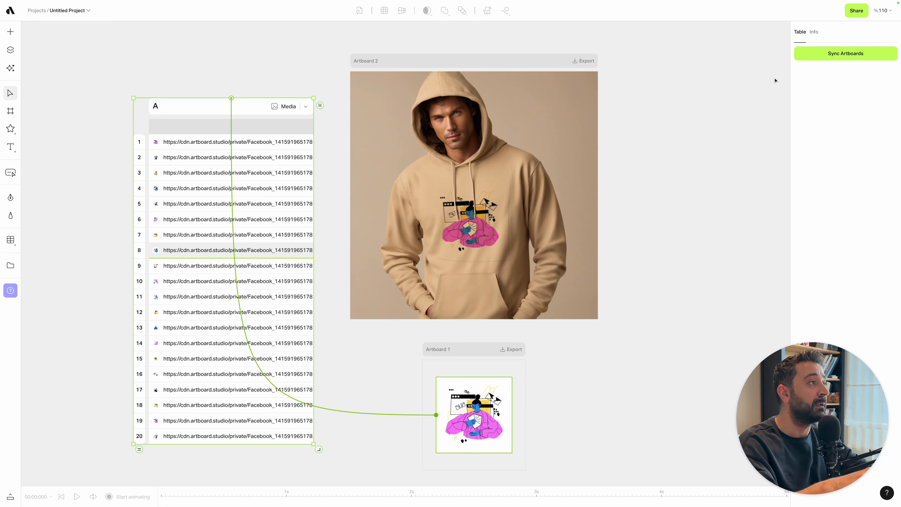
{"action": "left_click", "coordinate": [817, 60]}
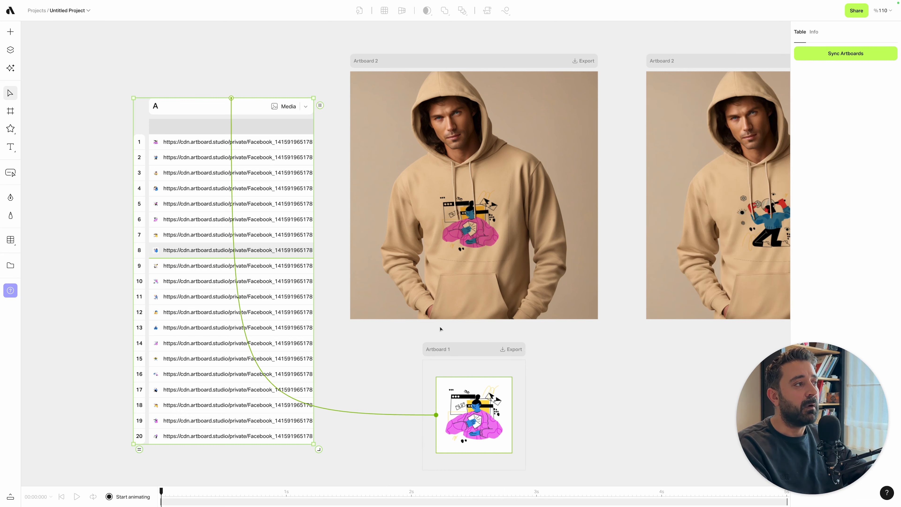
{"action": "scroll", "coordinate": [441, 329], "scroll_direction": "left", "scroll_amount": 5}
{"action": "scroll", "coordinate": [441, 329], "scroll_direction": "right", "scroll_amount": 8}
{"action": "scroll", "coordinate": [441, 329], "scroll_direction": "right", "scroll_amount": 12}
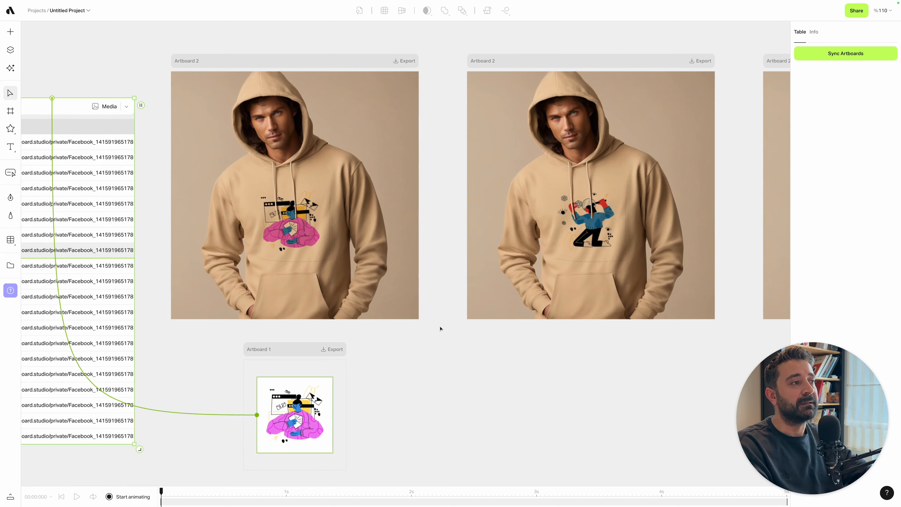
Move the two loose hoodie photos down, clear of the row of generated mockups
{"action": "scroll", "coordinate": [441, 328], "scroll_direction": "right", "scroll_amount": 10}
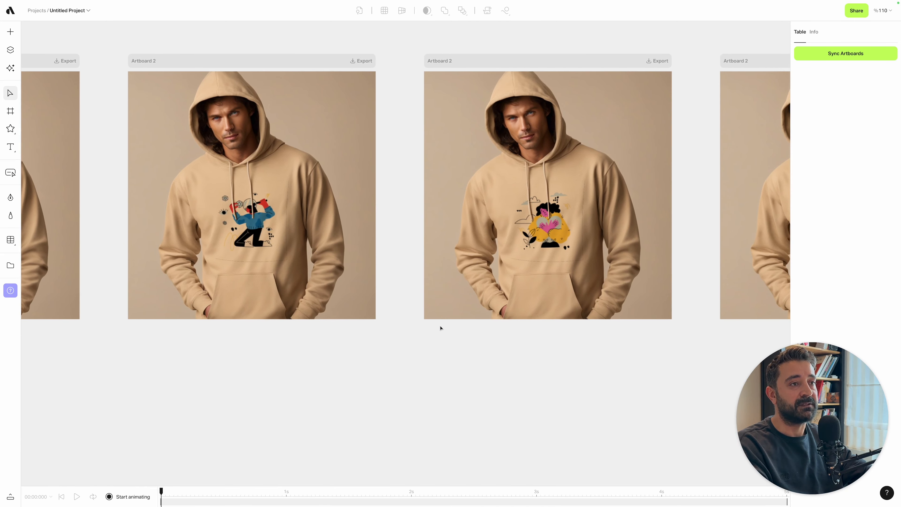
{"action": "scroll", "coordinate": [441, 328], "scroll_direction": "right", "scroll_amount": 18}
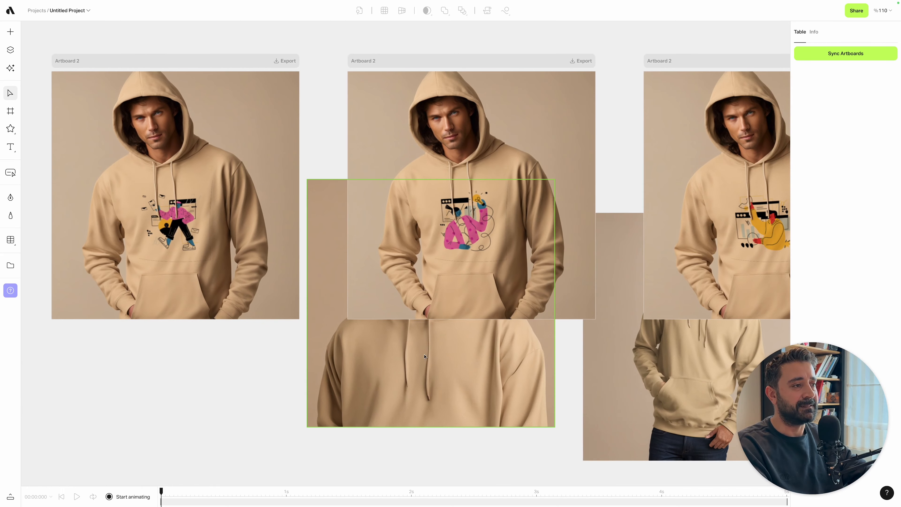
{"action": "left_click_drag", "start_coordinate": [424, 354], "coordinate": [360, 486]}
{"action": "left_click_drag", "start_coordinate": [452, 374], "coordinate": [430, 473]}
{"action": "left_click_drag", "start_coordinate": [601, 401], "coordinate": [518, 498]}
Examine the generated hoodie mockups and their illustration artboards through to the end of the row, including as an overview
{"action": "scroll", "coordinate": [570, 294], "scroll_direction": "right", "scroll_amount": 10}
{"action": "scroll", "coordinate": [570, 295], "scroll_direction": "right", "scroll_amount": 15}
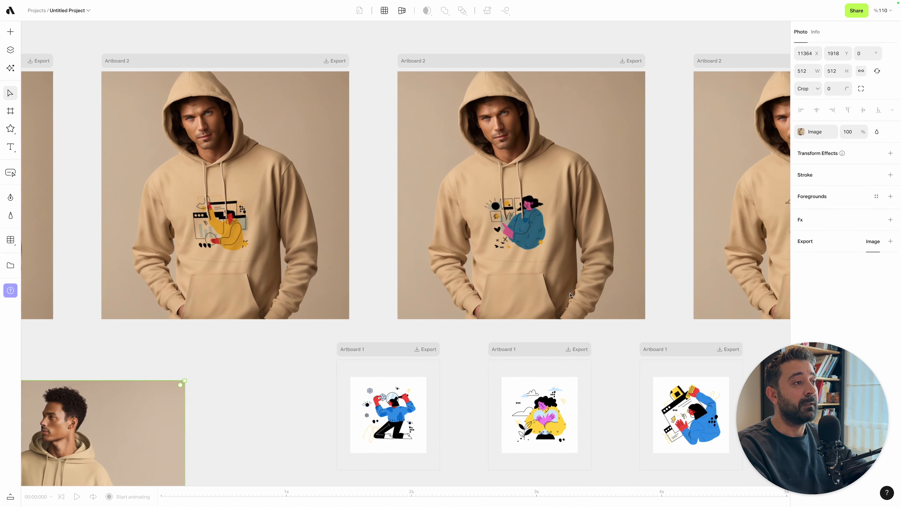
{"action": "scroll", "coordinate": [570, 295], "scroll_direction": "right", "scroll_amount": 15}
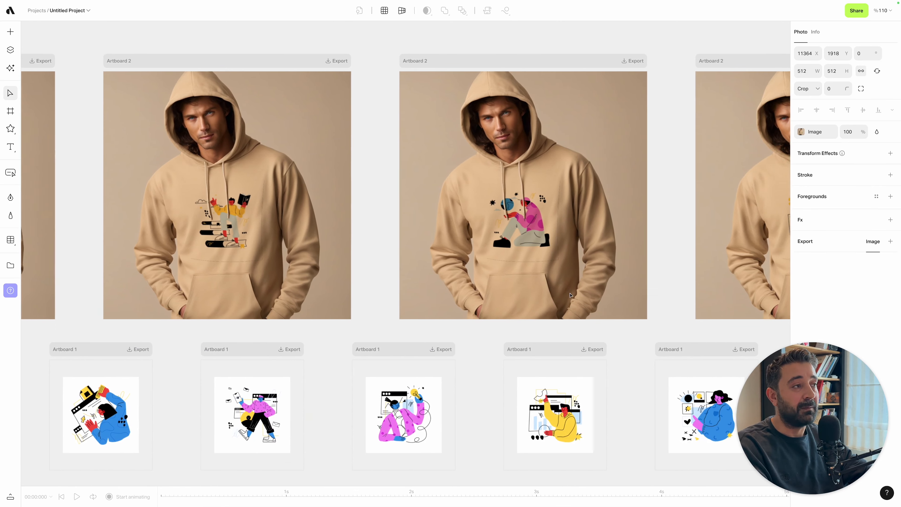
{"action": "scroll", "coordinate": [570, 295], "scroll_direction": "right", "scroll_amount": 15}
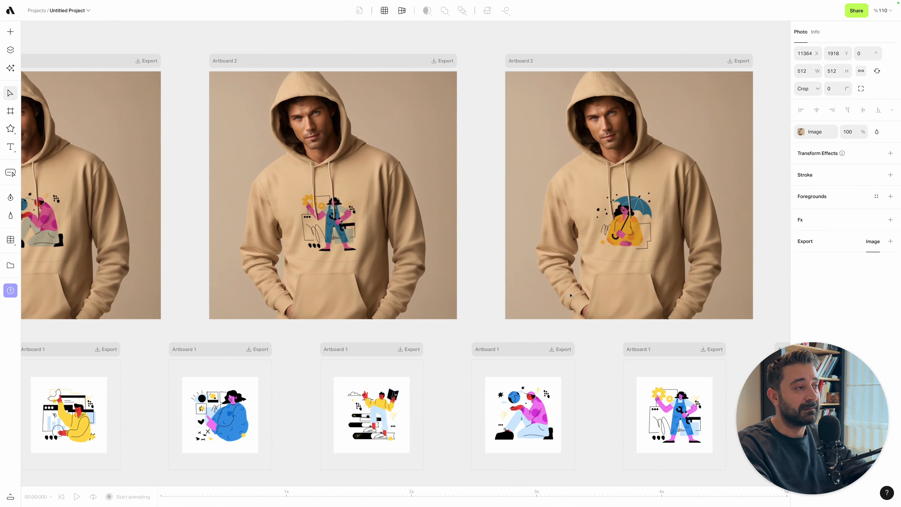
{"action": "scroll", "coordinate": [570, 295], "scroll_direction": "right", "scroll_amount": 15}
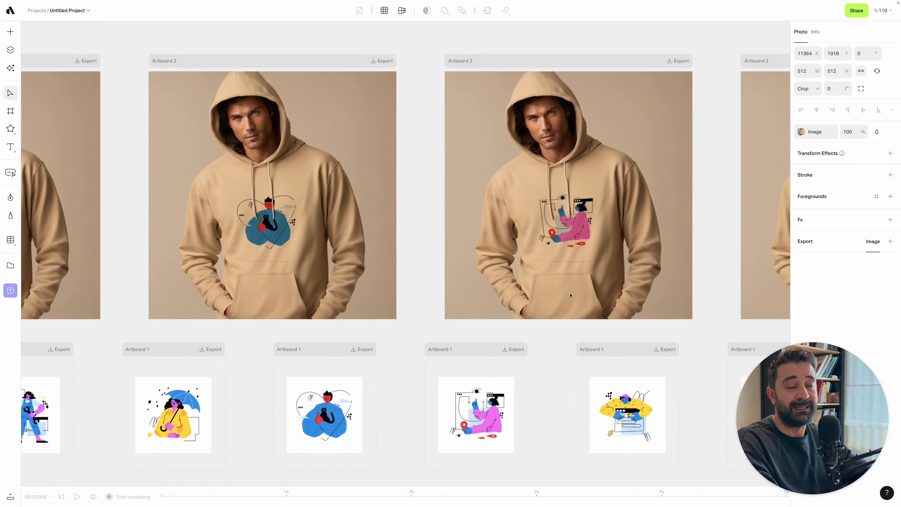
{"action": "scroll", "coordinate": [570, 295], "scroll_direction": "right", "scroll_amount": 15}
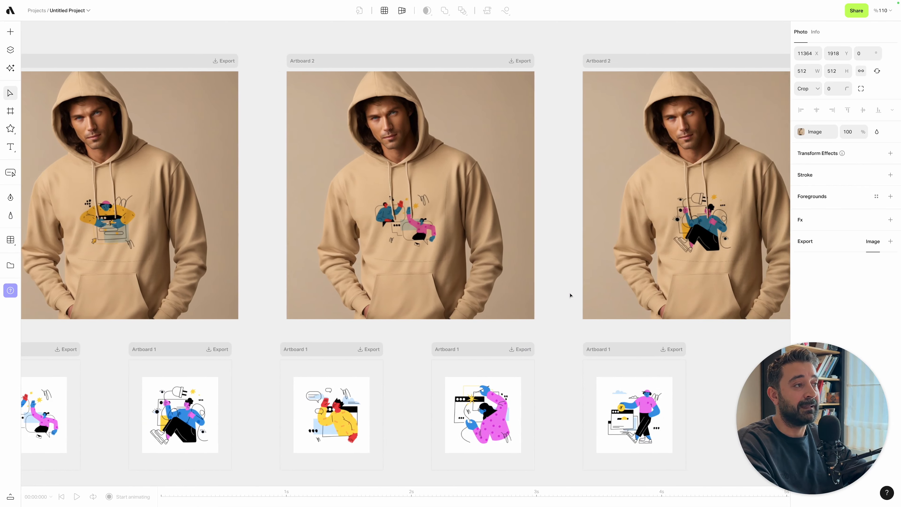
{"action": "scroll", "coordinate": [570, 295], "scroll_direction": "right", "scroll_amount": 5}
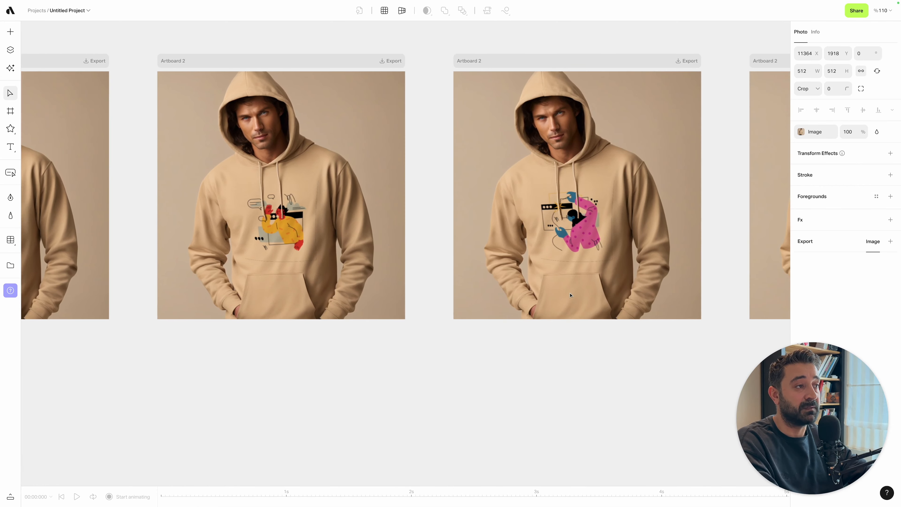
{"action": "scroll", "coordinate": [570, 295], "scroll_direction": "right", "scroll_amount": 5}
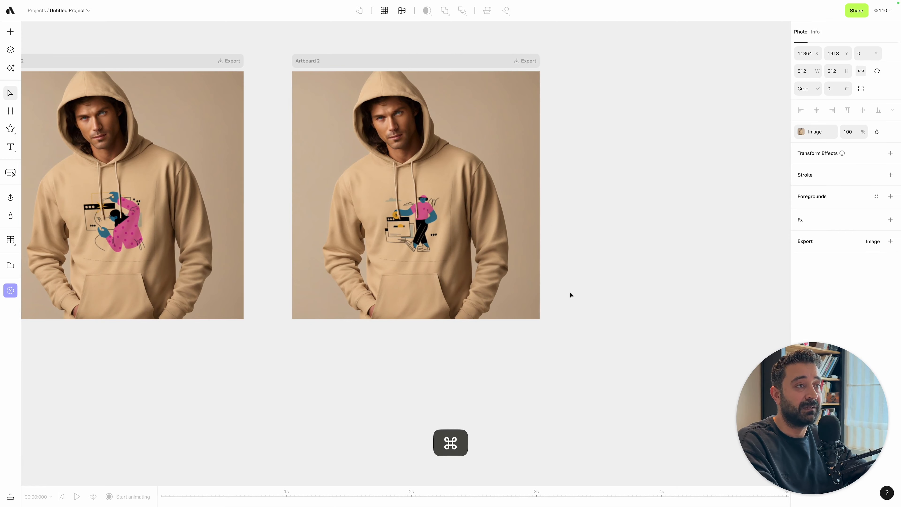
{"action": "scroll", "coordinate": [570, 295], "scroll_direction": "down", "scroll_amount": 3, "text": "super"}
{"action": "scroll", "coordinate": [570, 294], "scroll_direction": "down", "scroll_amount": 10, "text": "super"}
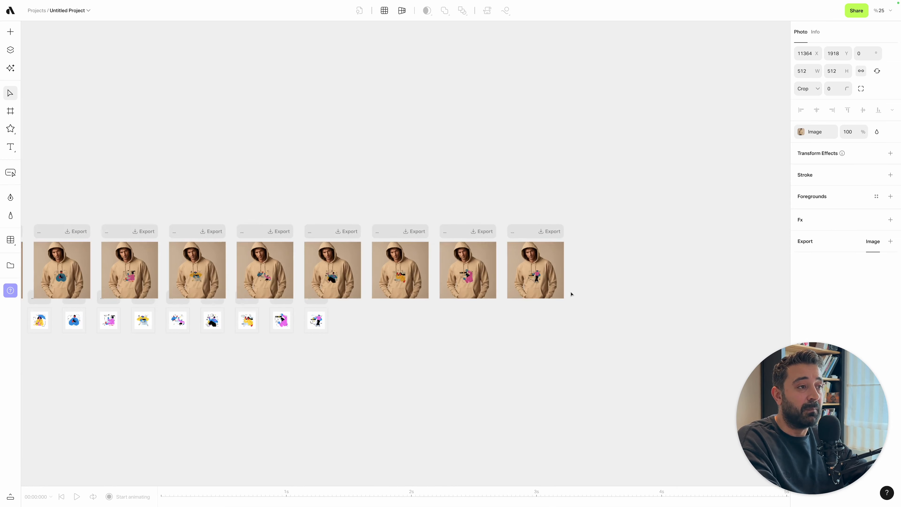
{"action": "left_click", "coordinate": [589, 334]}
{"action": "scroll", "coordinate": [539, 343], "scroll_direction": "down", "scroll_amount": 5, "text": "super"}
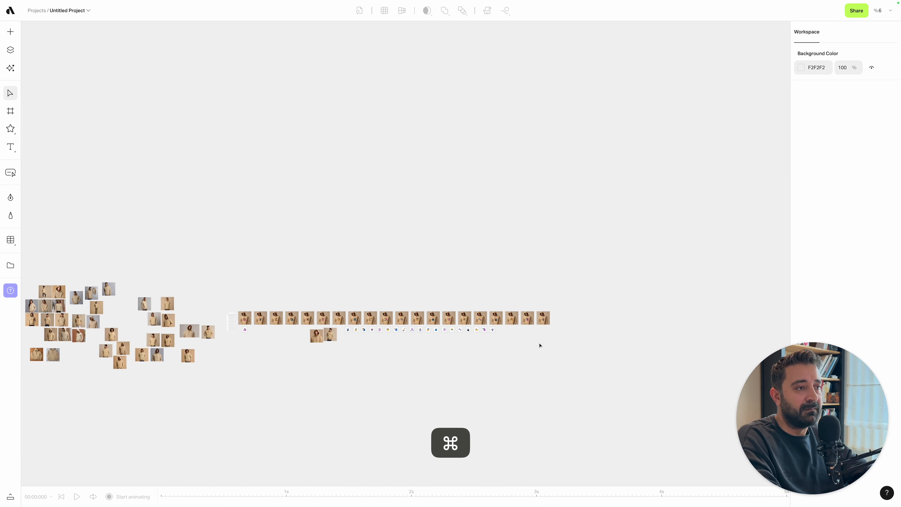
Select the whole row of generated hoodie mockups and add a PNG image export setting at 2x
{"action": "scroll", "coordinate": [461, 287], "scroll_direction": "up", "scroll_amount": 5, "text": "super"}
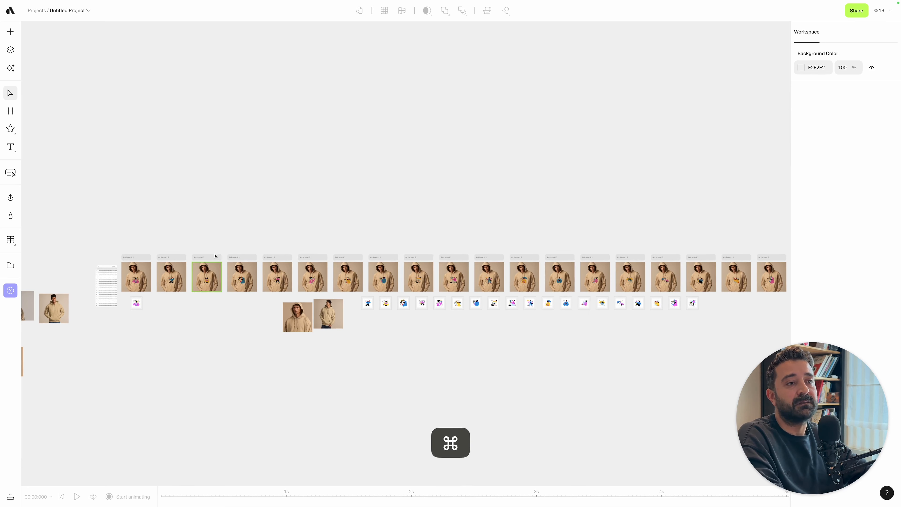
{"action": "left_click_drag", "start_coordinate": [115, 246], "coordinate": [800, 296]}
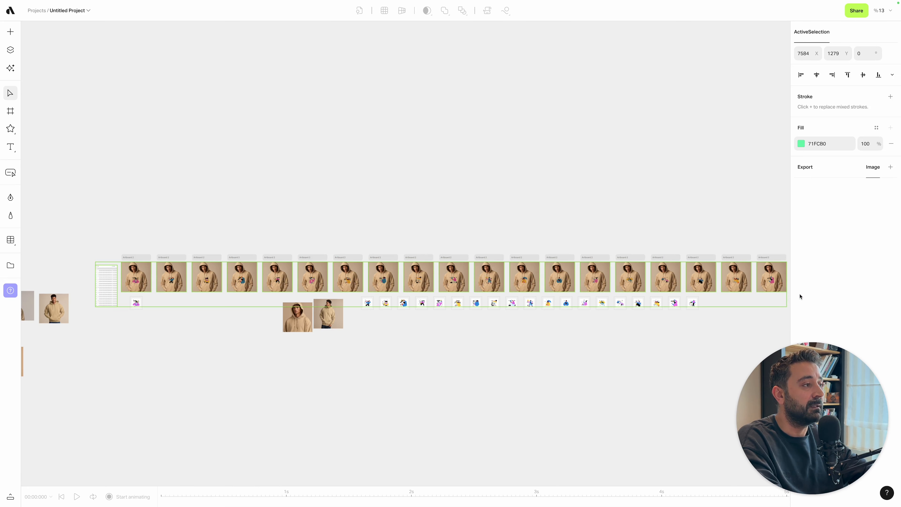
{"action": "left_click", "coordinate": [890, 167]}
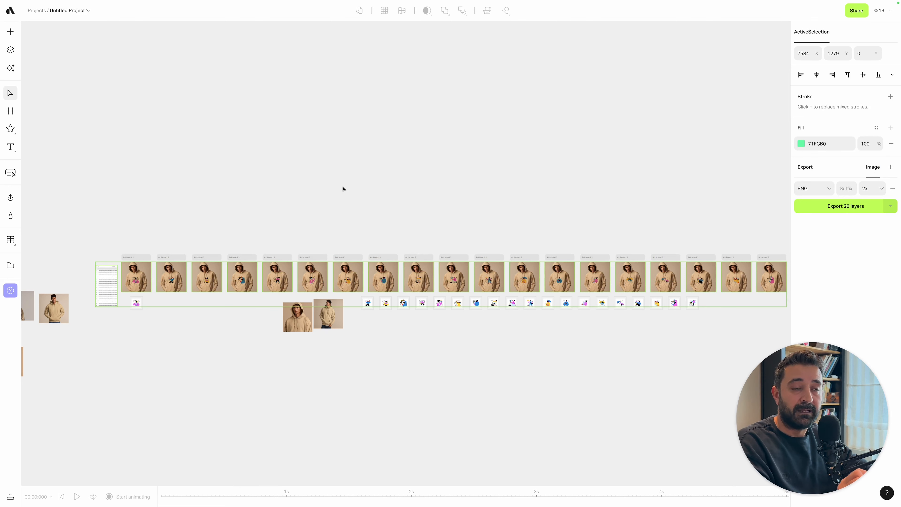
{"action": "left_click_drag", "start_coordinate": [366, 103], "coordinate": [395, 92]}
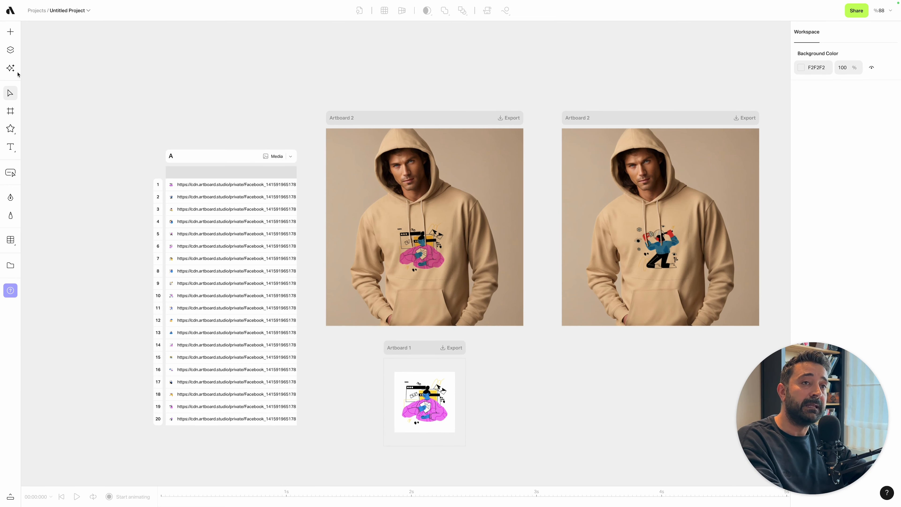
Look over the available Magic Tools and the front-view Packaging mockups in the mockup library
{"action": "left_click", "coordinate": [10, 68]}
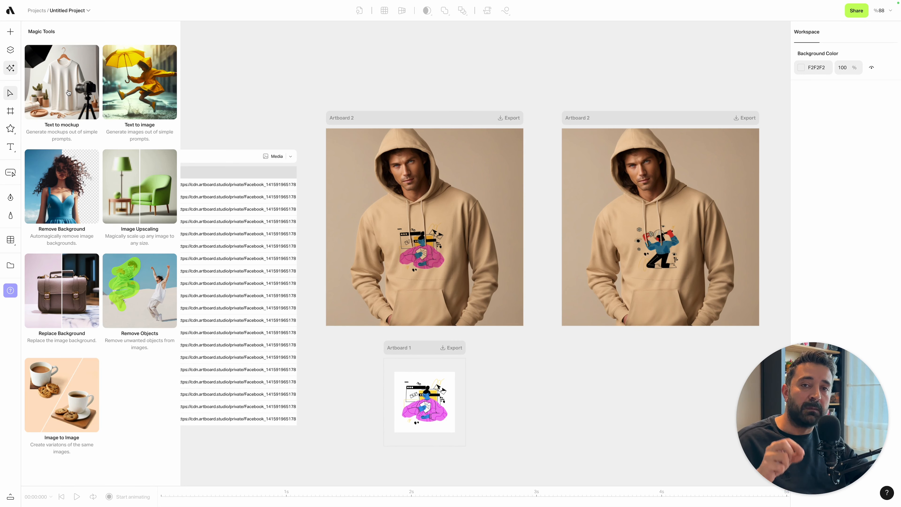
{"action": "left_click", "coordinate": [10, 31]}
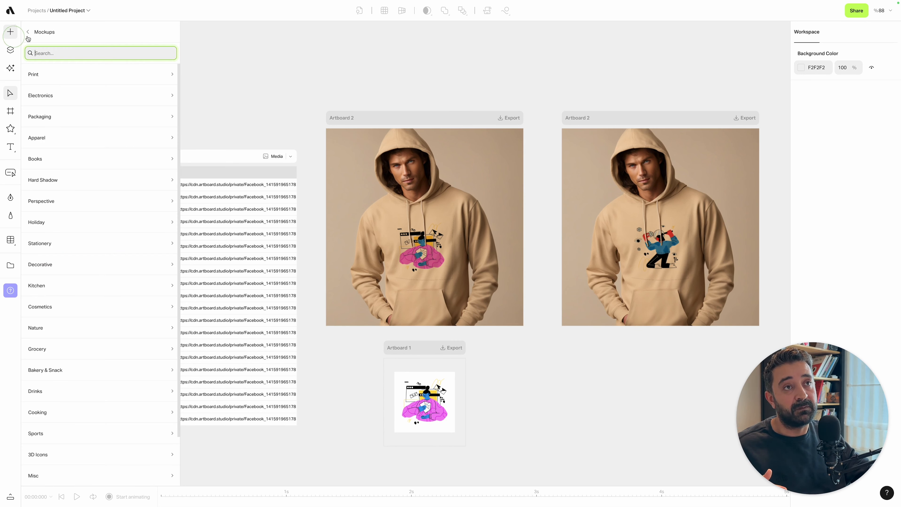
{"action": "left_click", "coordinate": [52, 124]}
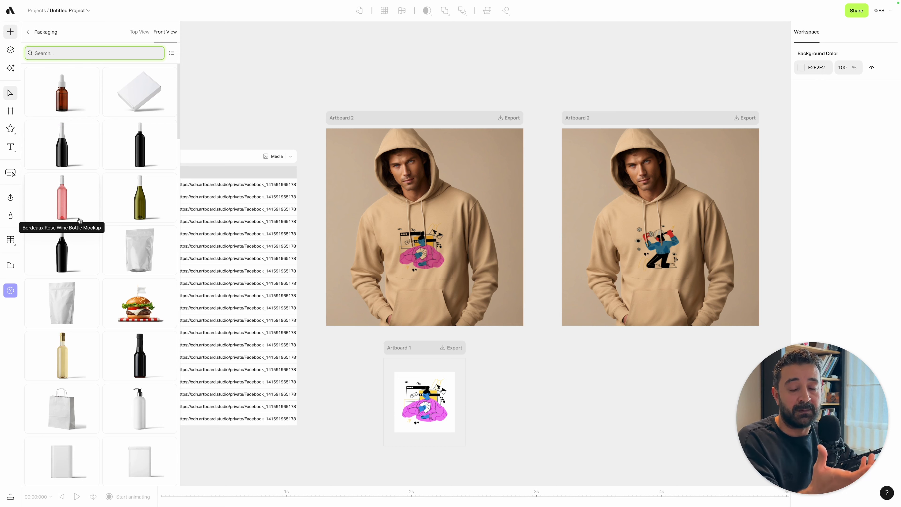
{"action": "scroll", "coordinate": [304, 228], "scroll_direction": "right", "scroll_amount": 1}
{"action": "left_click", "coordinate": [43, 38]}
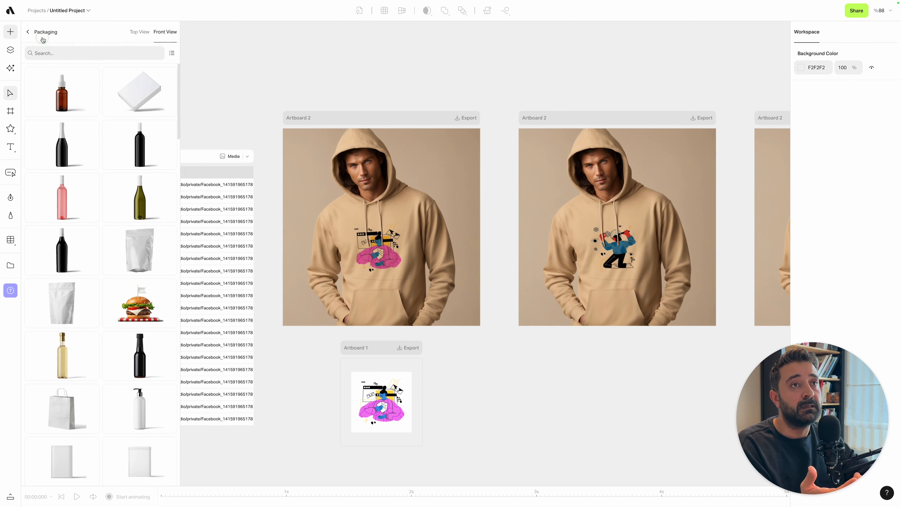
Open the Text to mockup generator among the Magic Tools
{"action": "left_click", "coordinate": [10, 68]}
{"action": "left_click", "coordinate": [57, 78]}
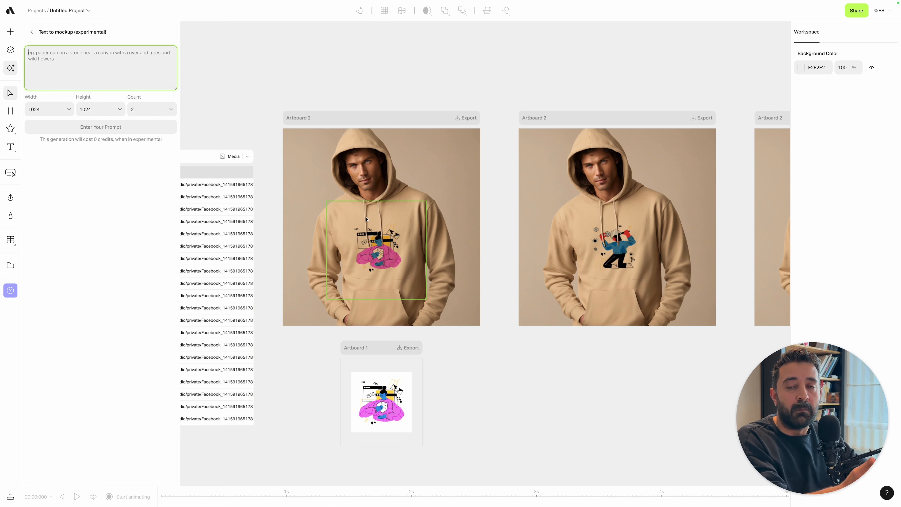
{"action": "scroll", "coordinate": [422, 222], "scroll_direction": "up", "scroll_amount": 2}
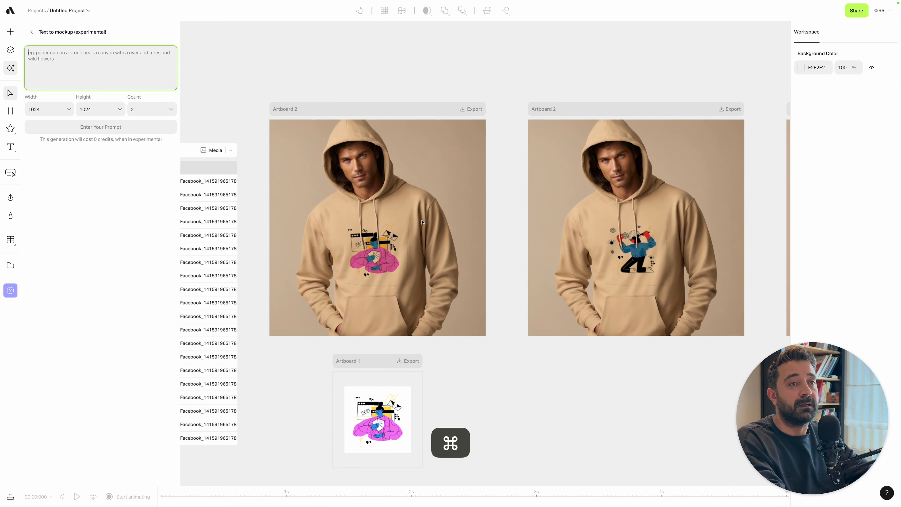